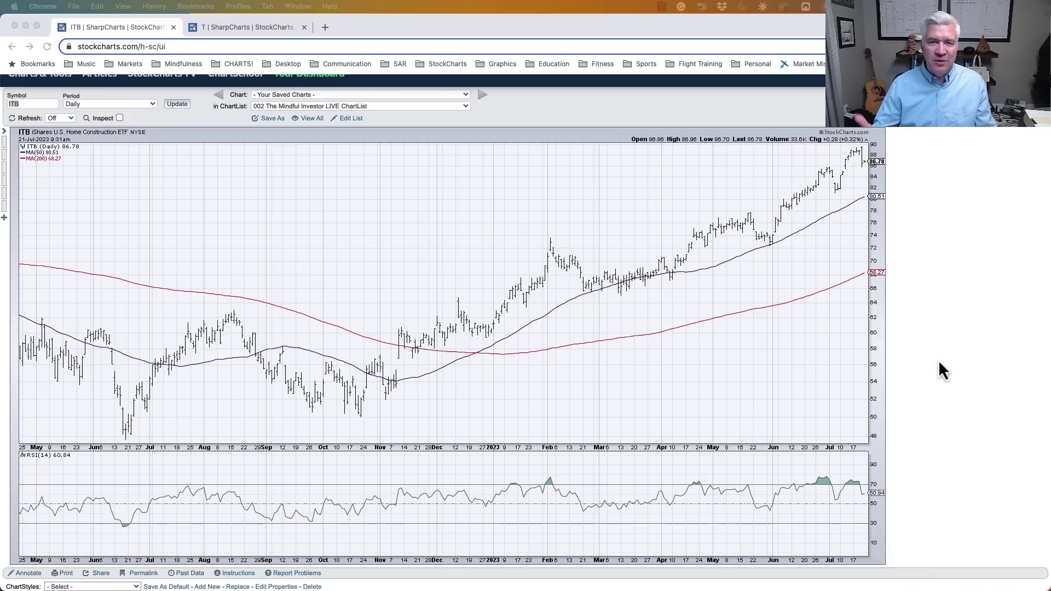
- View the bookmarked $SPX Daily chart and return to the ITB chart
{"action": "left_click", "coordinate": [241, 64]}
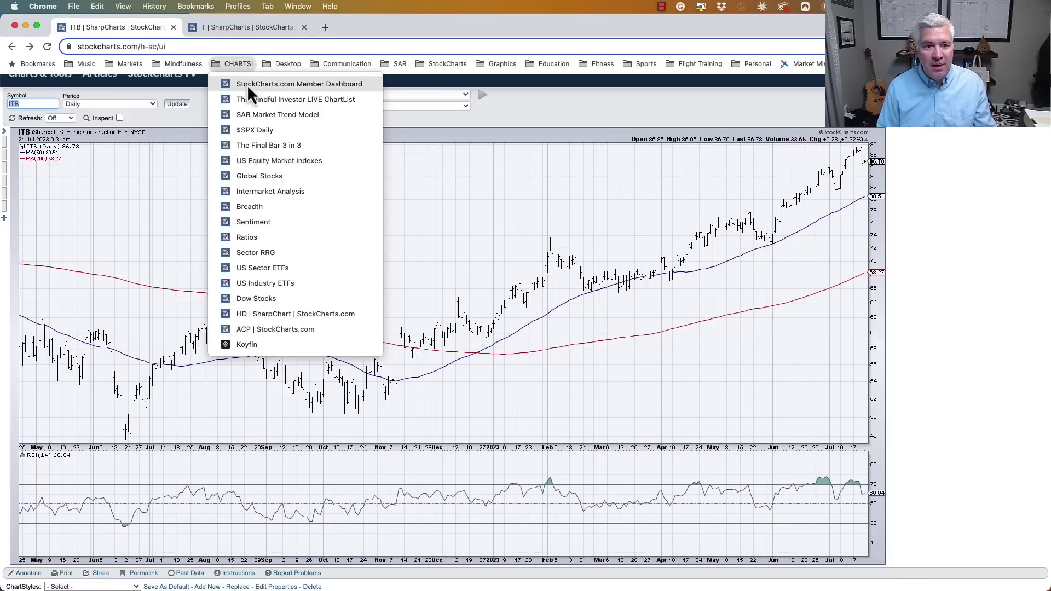
{"action": "left_click", "coordinate": [252, 124]}
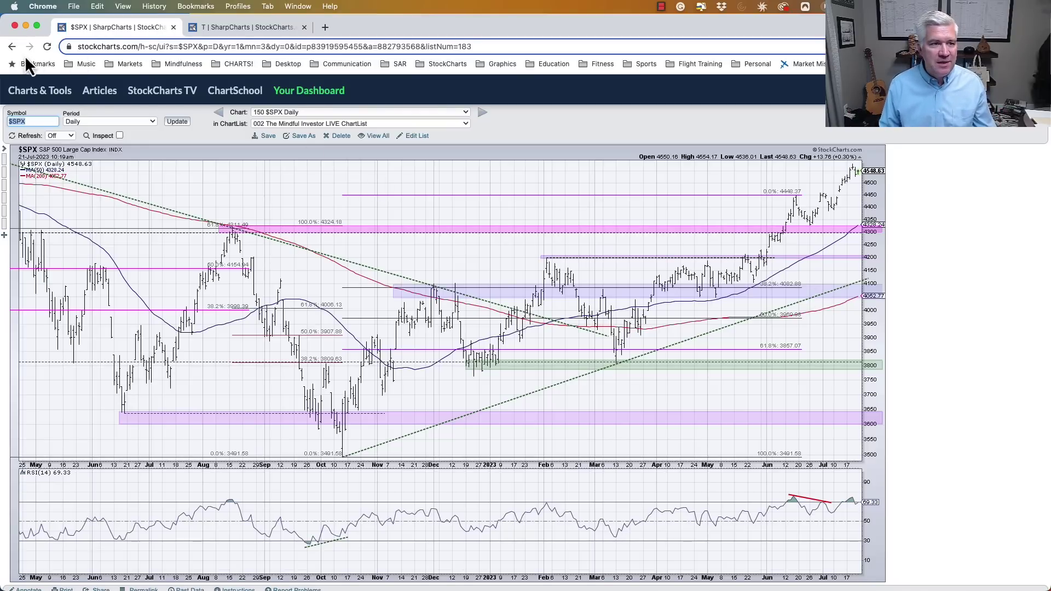
{"action": "left_click", "coordinate": [12, 47]}
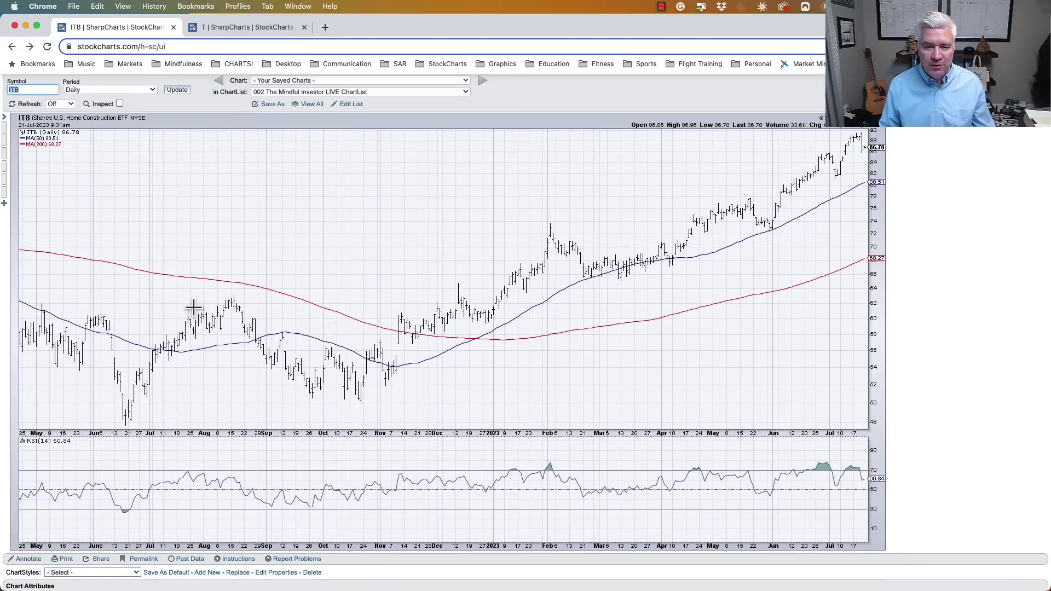
- Open the member dashboard and go to its Your ChartLists section
{"action": "scroll", "coordinate": [194, 308], "scroll_direction": "up", "scroll_amount": 1}
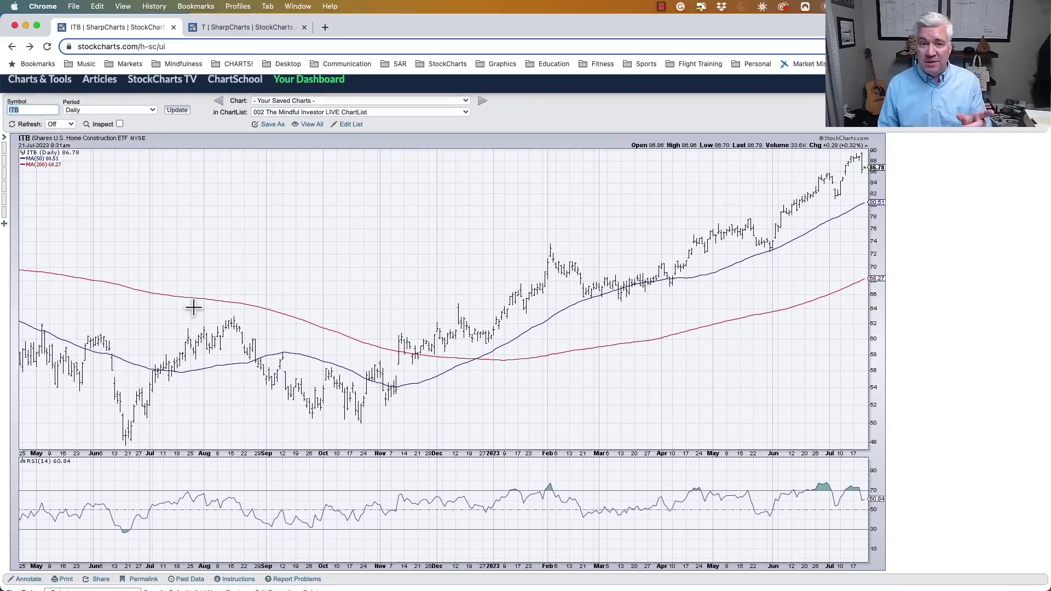
{"action": "scroll", "coordinate": [194, 308], "scroll_direction": "up", "scroll_amount": 2}
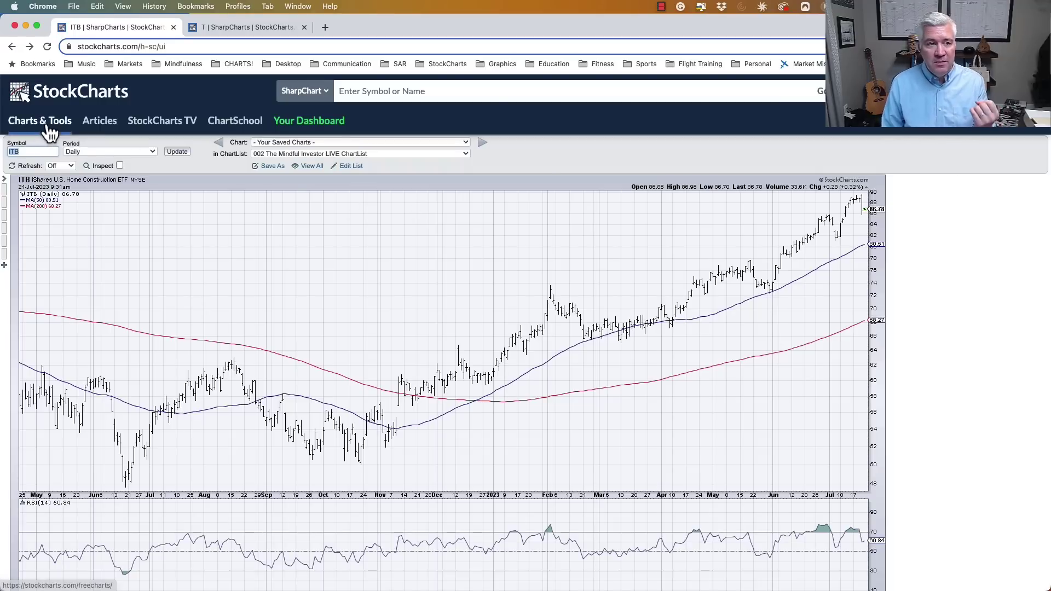
{"action": "left_click", "coordinate": [323, 134]}
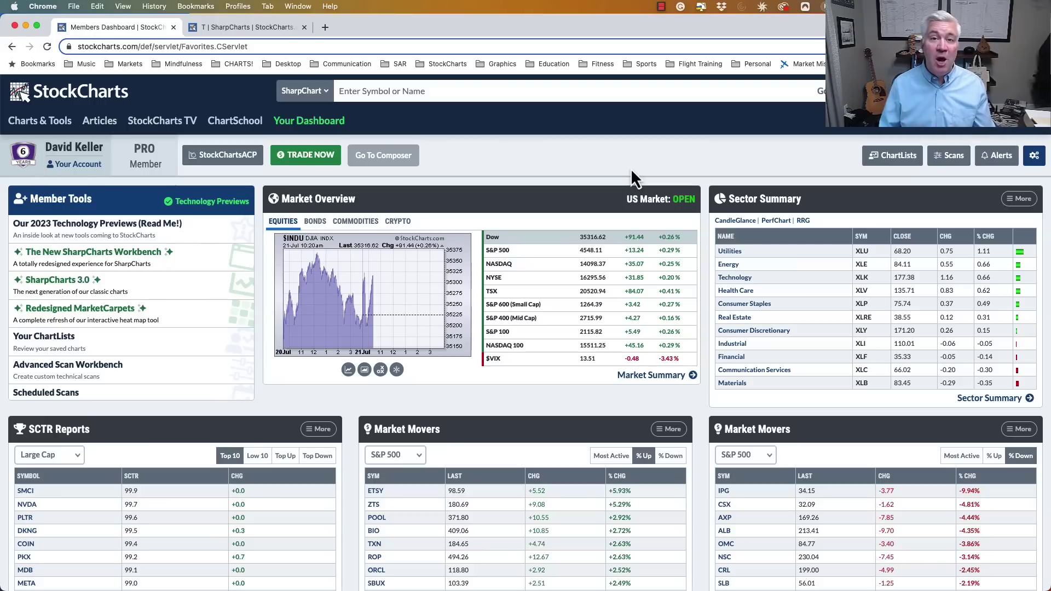
{"action": "left_click", "coordinate": [885, 156]}
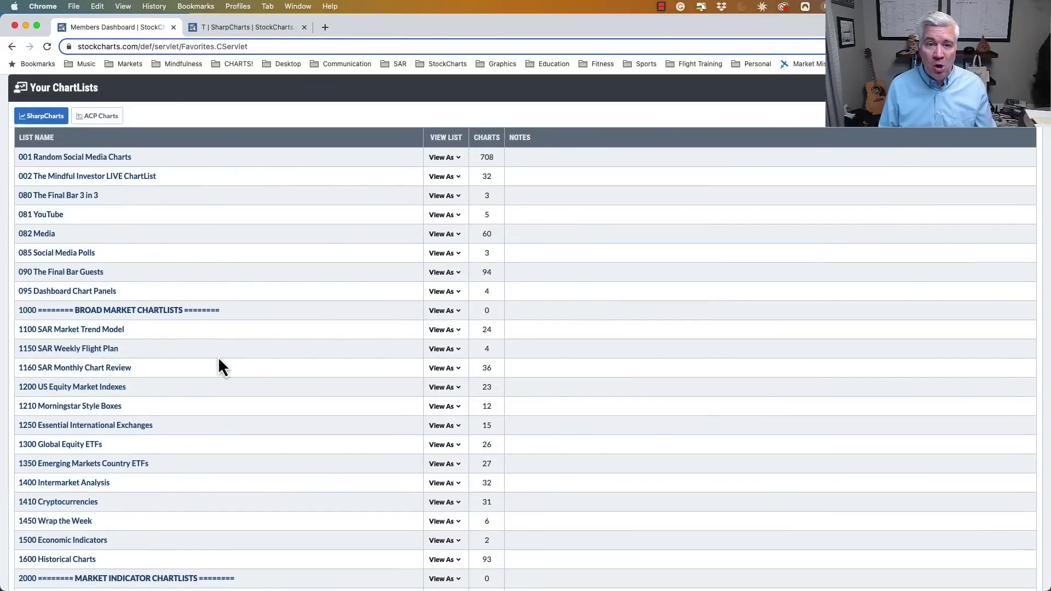
- Examine how the saved ChartLists are numbered and grouped, from broad market lists through market indicators, sectors, stocks and fund families
{"action": "scroll", "coordinate": [218, 360], "scroll_direction": "down", "scroll_amount": 12}
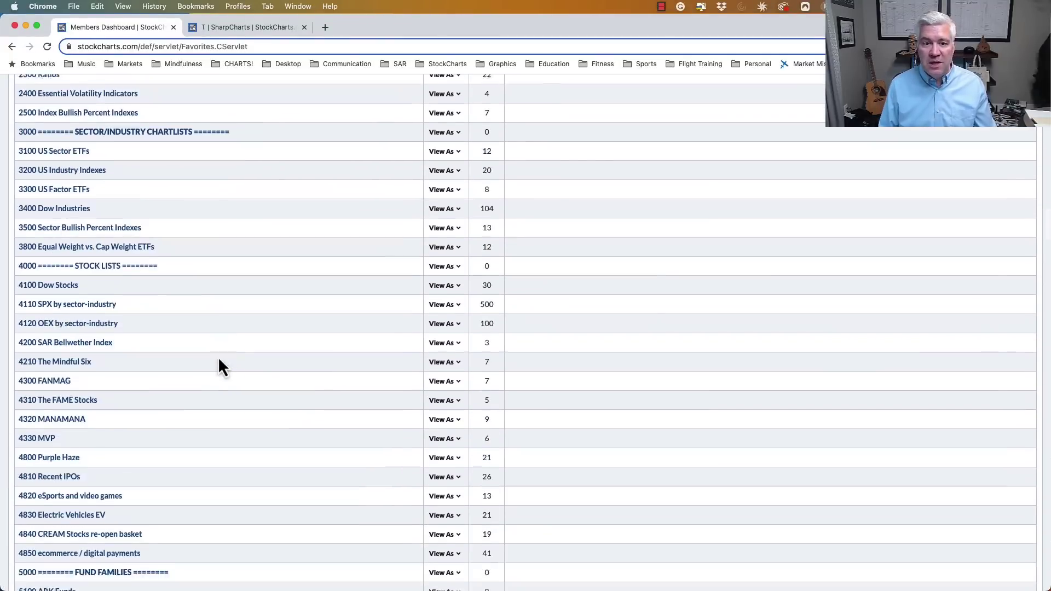
{"action": "scroll", "coordinate": [218, 360], "scroll_direction": "down", "scroll_amount": 10}
{"action": "scroll", "coordinate": [218, 359], "scroll_direction": "up", "scroll_amount": 17}
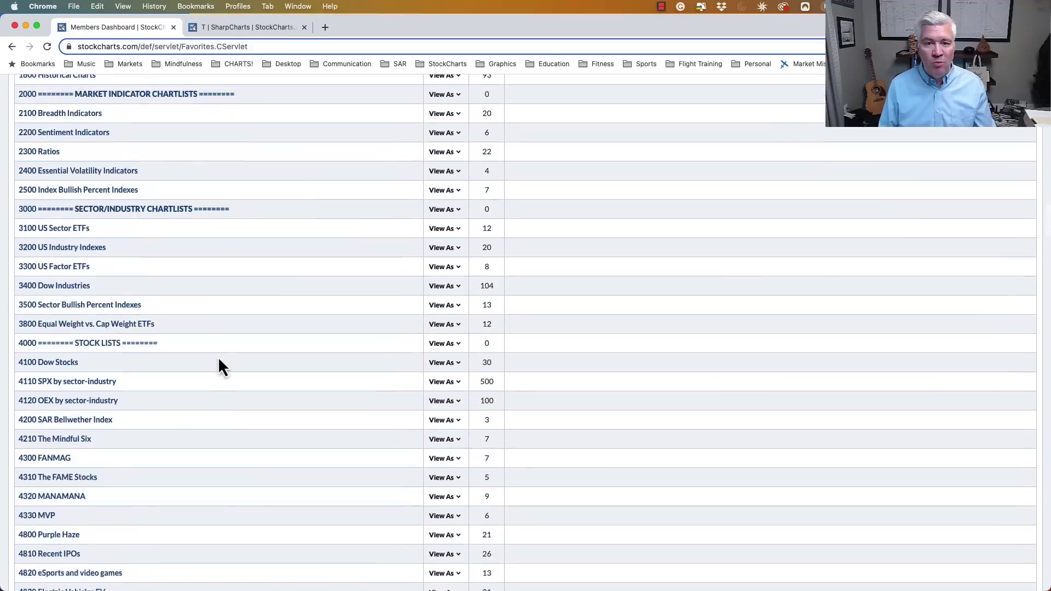
{"action": "scroll", "coordinate": [218, 359], "scroll_direction": "up", "scroll_amount": 15}
{"action": "scroll", "coordinate": [218, 360], "scroll_direction": "down", "scroll_amount": 3}
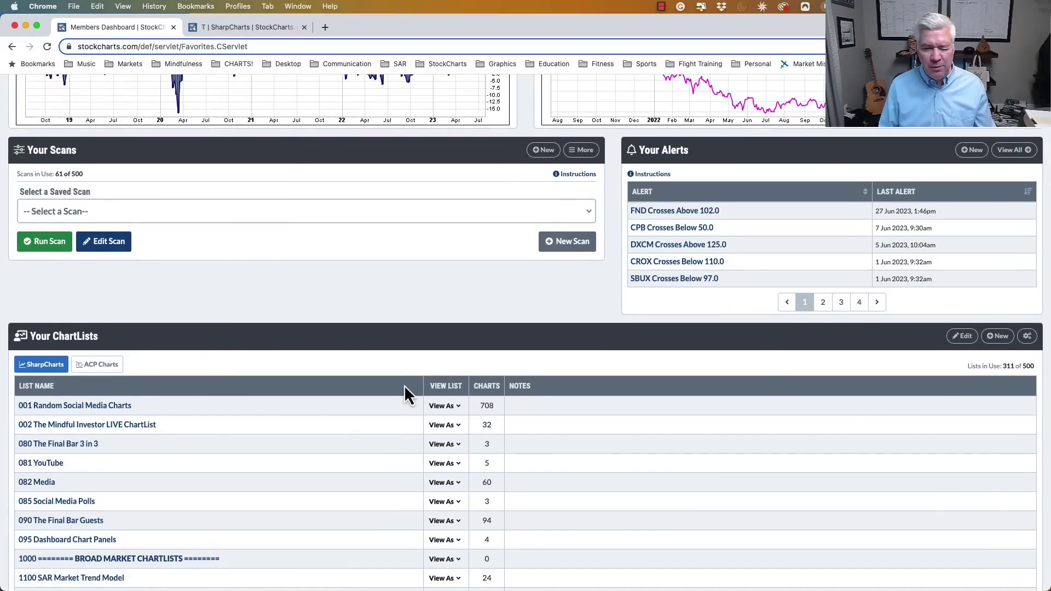
- View the form for creating a new ChartList and close it without creating one
{"action": "scroll", "coordinate": [404, 385], "scroll_direction": "down", "scroll_amount": 1}
{"action": "scroll", "coordinate": [404, 386], "scroll_direction": "down", "scroll_amount": 5}
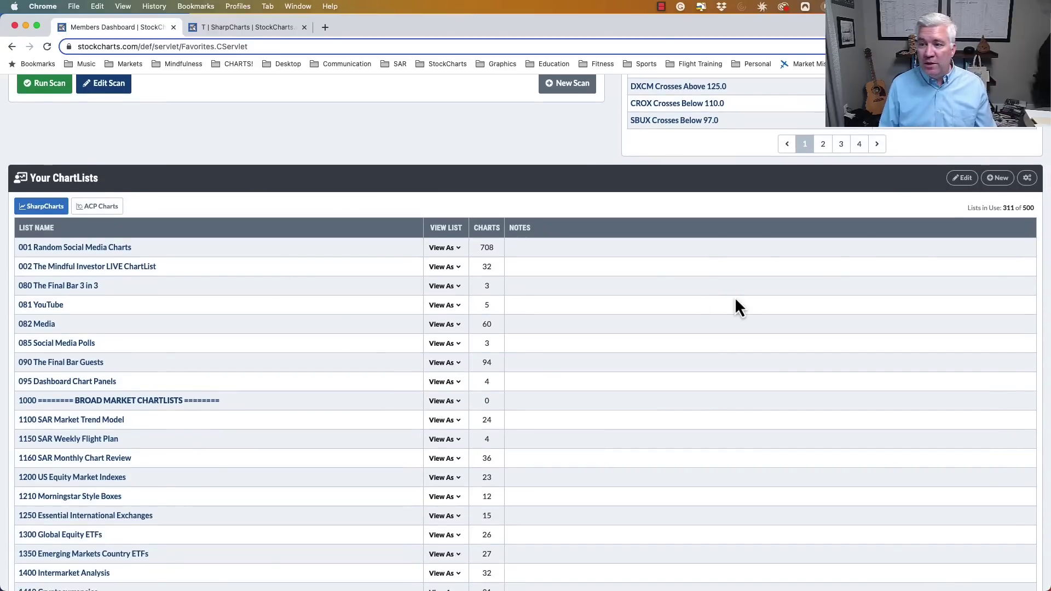
{"action": "left_click", "coordinate": [1004, 181]}
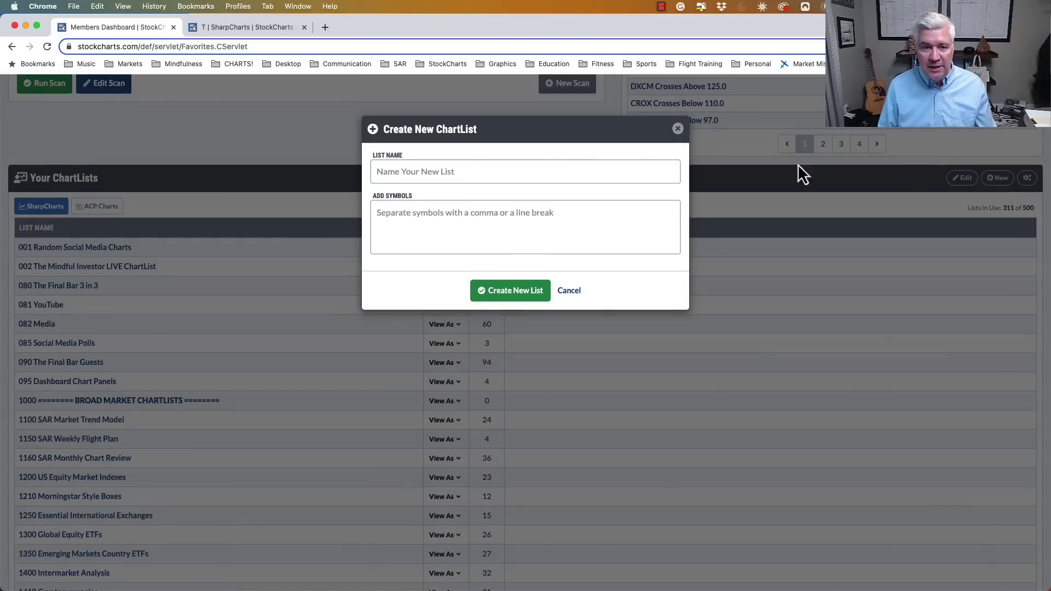
{"action": "left_click", "coordinate": [572, 290]}
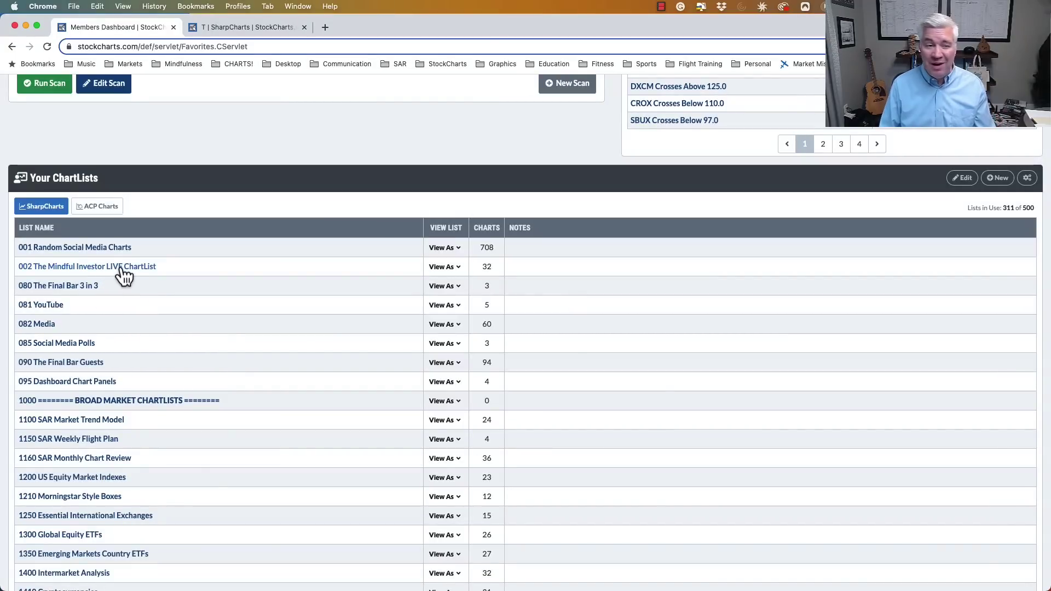
- View the 080 The Final Bar 3 in 3 ChartList and return to the ITB chart
{"action": "left_click", "coordinate": [88, 289]}
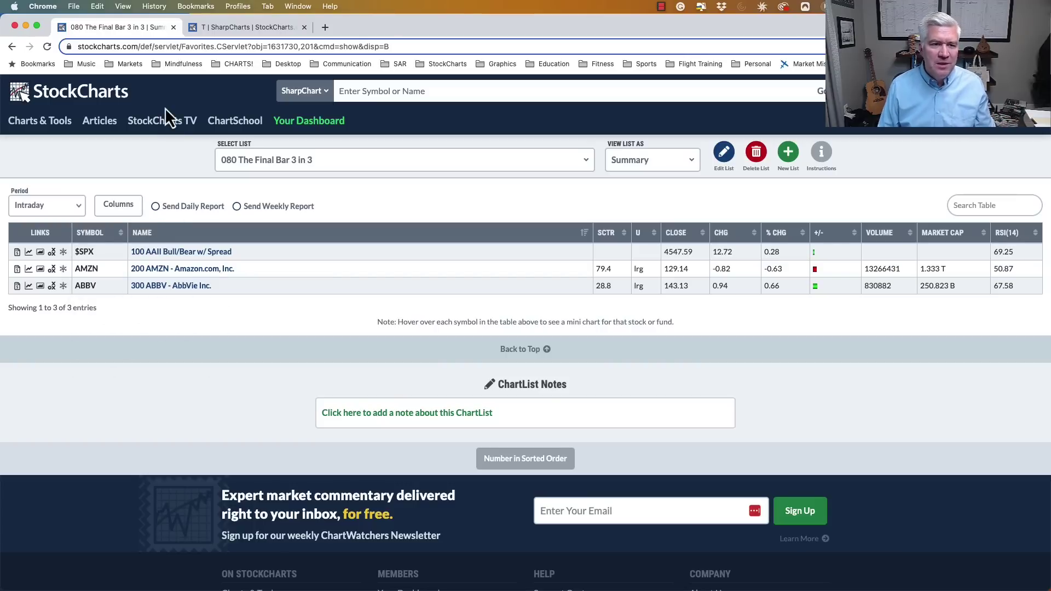
{"action": "left_click", "coordinate": [12, 51]}
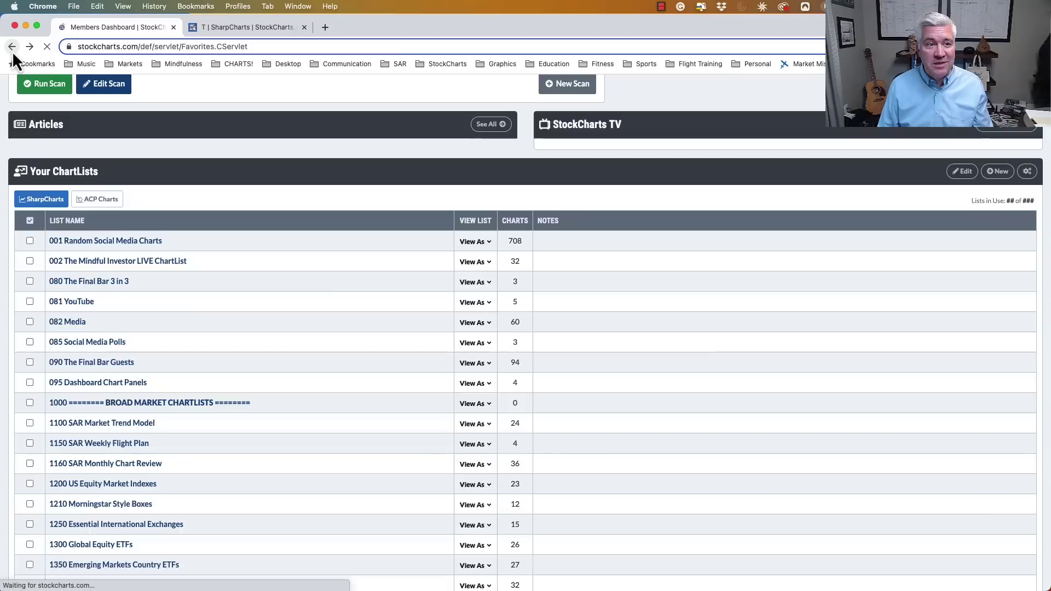
{"action": "left_click", "coordinate": [12, 51]}
- Annotate the ITB chart with a rising green dashed trendline from the March 2023 low, under the price lows, to the chart's July end
{"action": "scroll", "coordinate": [233, 336], "scroll_direction": "down", "scroll_amount": 2}
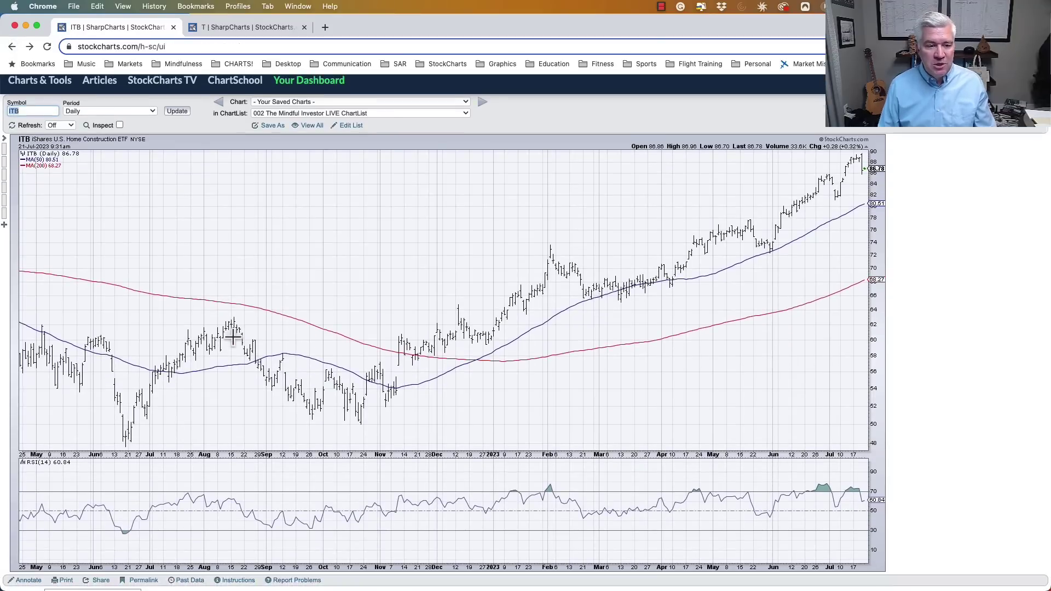
{"action": "left_click", "coordinate": [24, 580]}
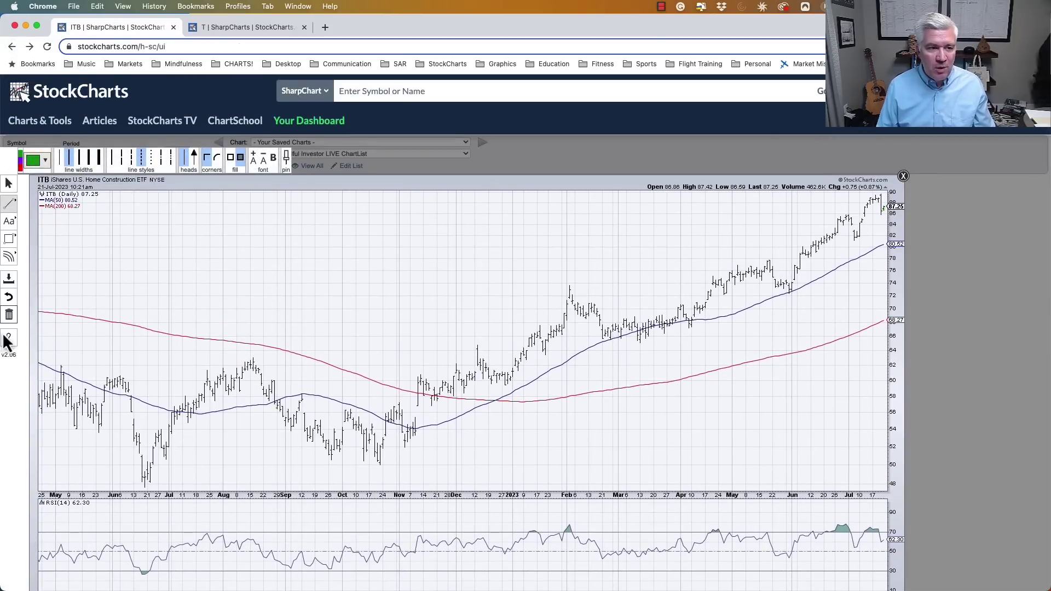
{"action": "left_click", "coordinate": [11, 208]}
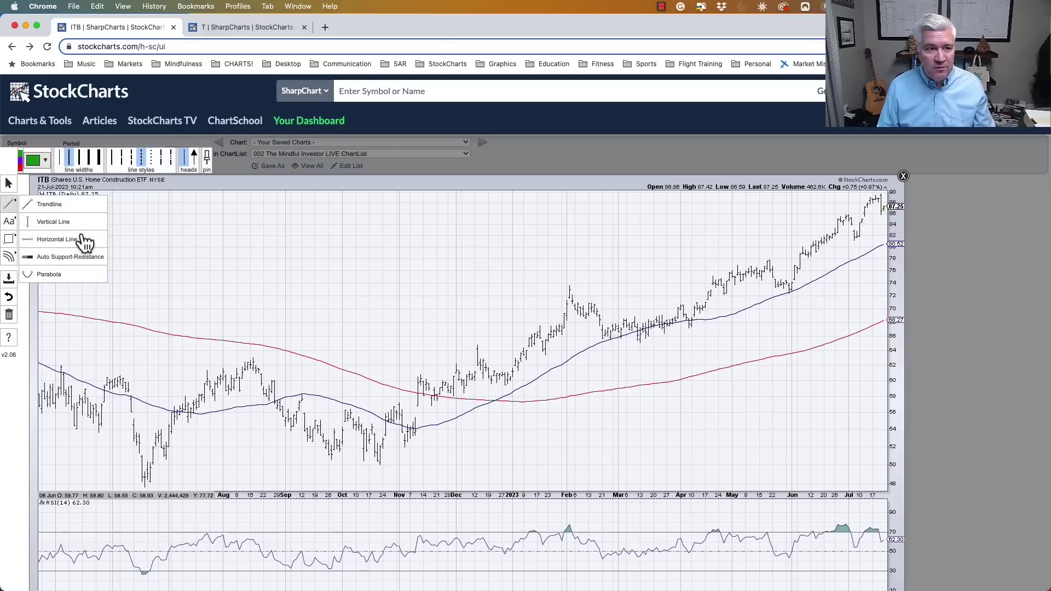
{"action": "left_click", "coordinate": [49, 204]}
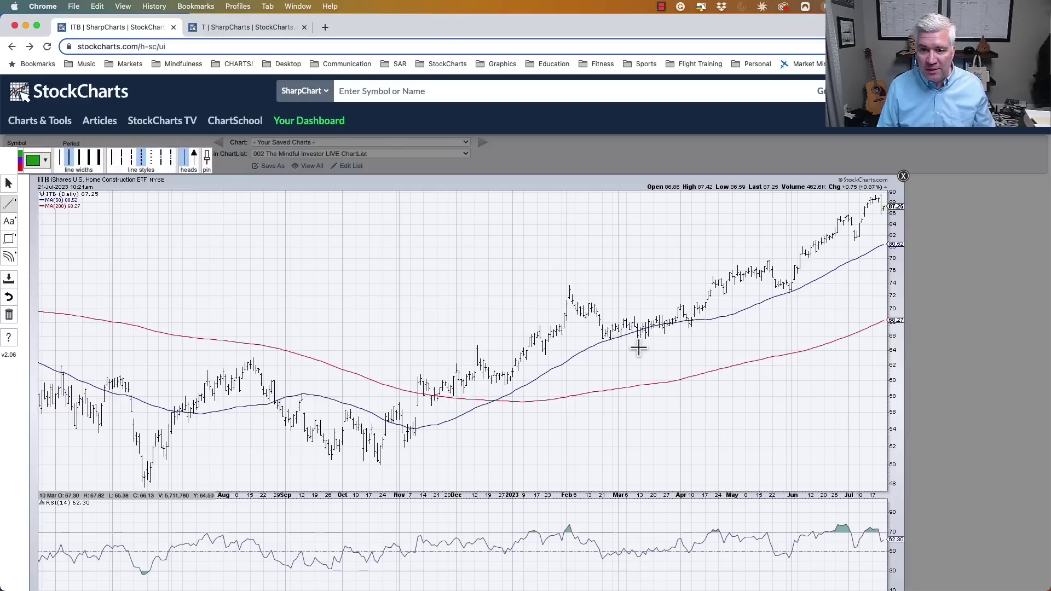
{"action": "mouse_move", "coordinate": [640, 342]}
{"action": "left_mouse_down"}
{"action": "mouse_move", "coordinate": [890, 261]}
{"action": "mouse_move", "coordinate": [896, 248]}
{"action": "mouse_move", "coordinate": [895, 260]}
{"action": "left_mouse_up"}
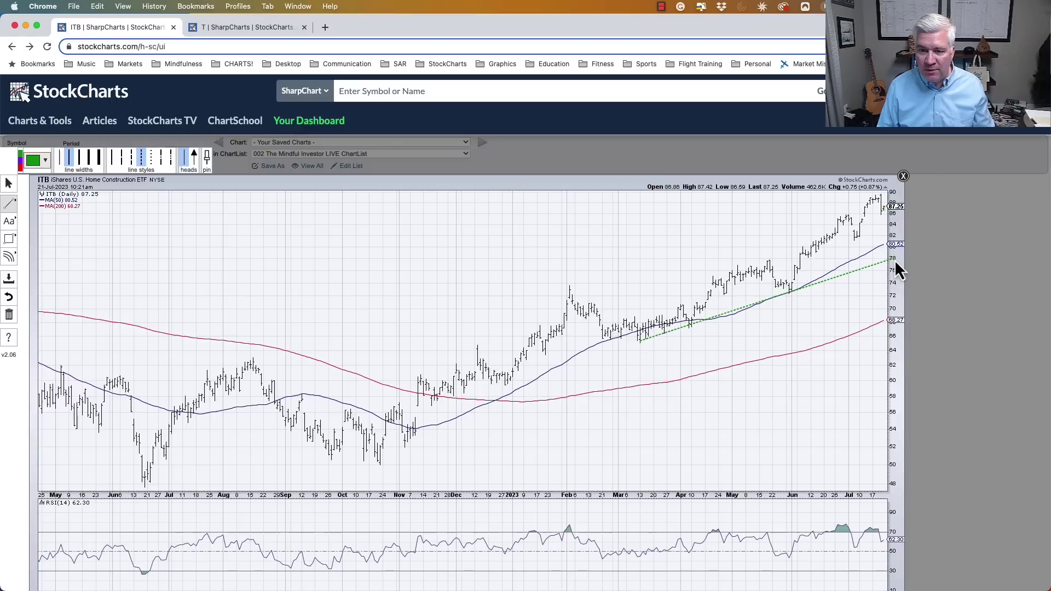
- Add a text note reading "I made a trade here!" to the chart
{"action": "left_click", "coordinate": [10, 227]}
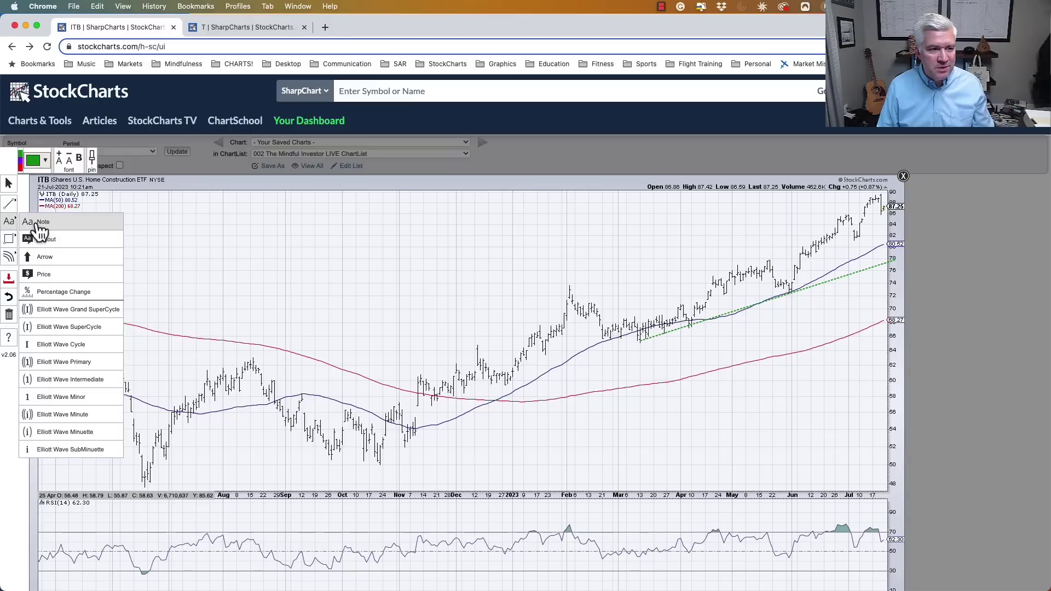
{"action": "left_click", "coordinate": [32, 235]}
{"action": "left_click", "coordinate": [351, 273]}
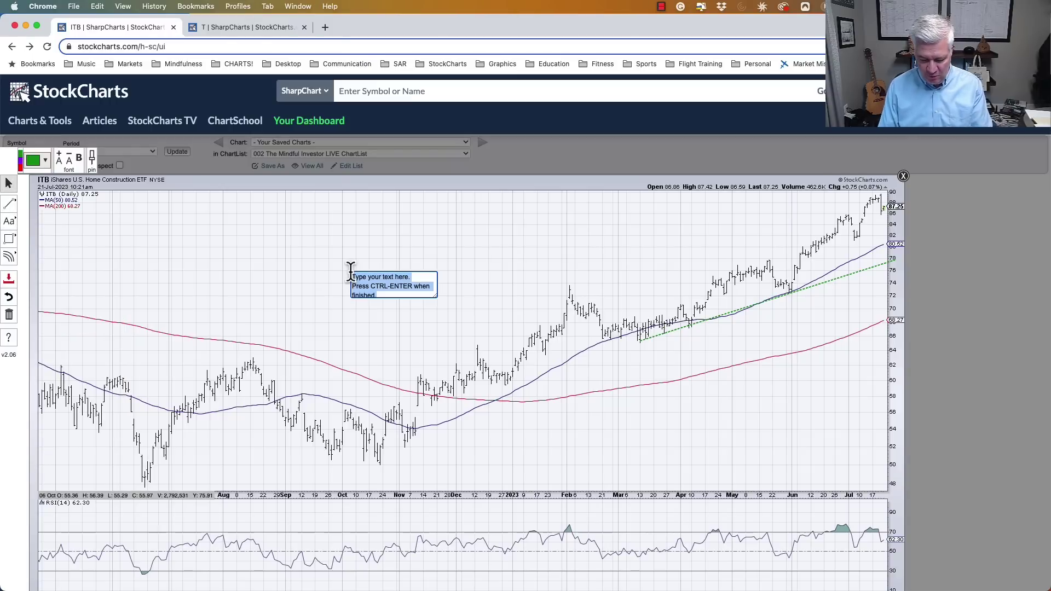
{"action": "type", "text": "made a t"}
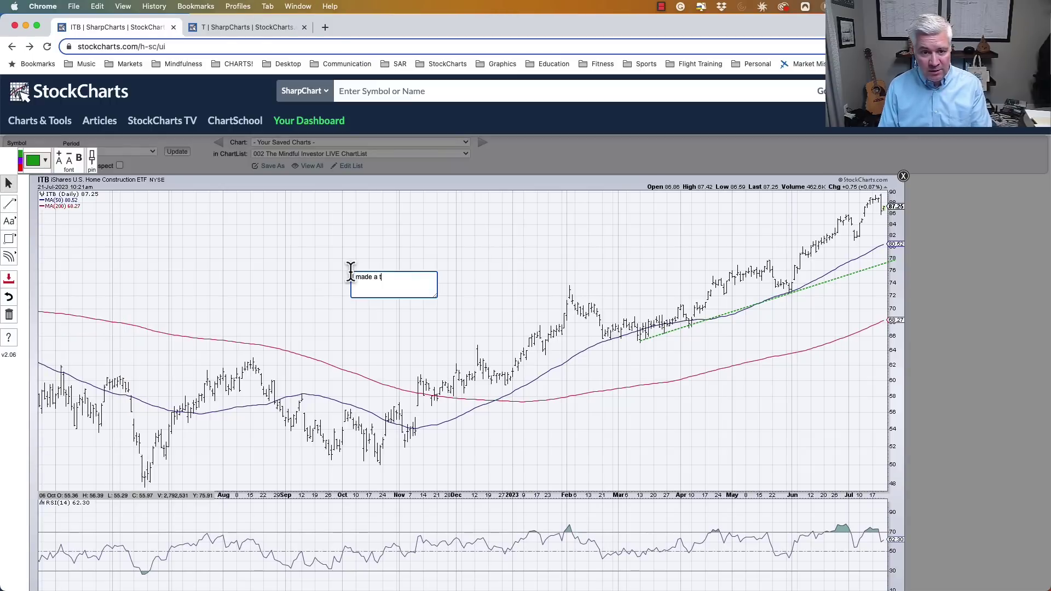
{"action": "type", "text": "rade here"}
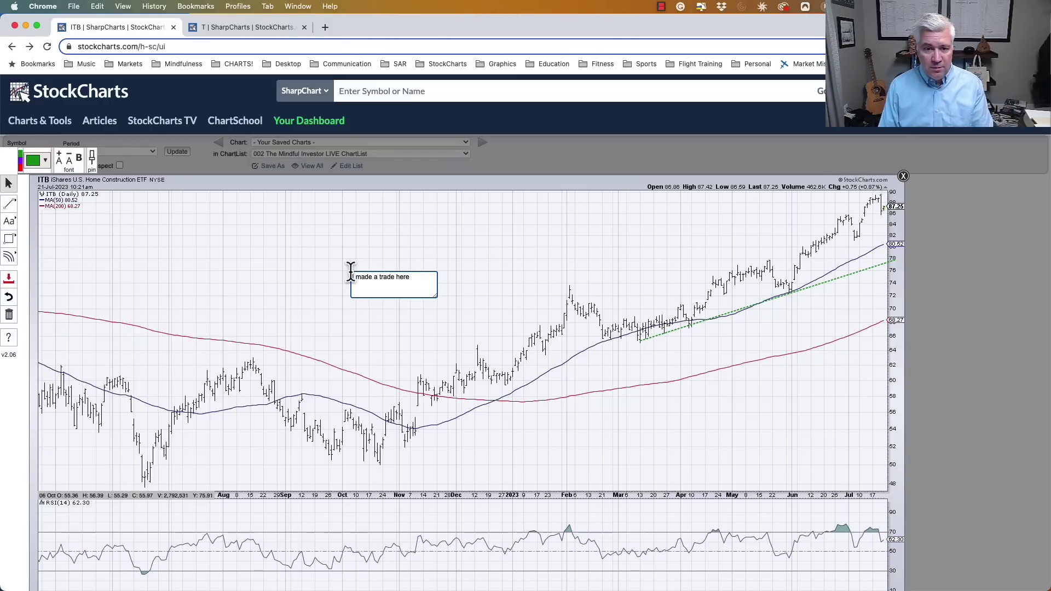
{"action": "type", "text": "!"}
{"action": "key", "text": "ctrl+Return"}
- Move the trade note above the November–December prices, enlarge its font and widen its box so the text fits one line
{"action": "left_click_drag", "start_coordinate": [383, 275], "coordinate": [454, 338]}
{"action": "left_click", "coordinate": [60, 163]}
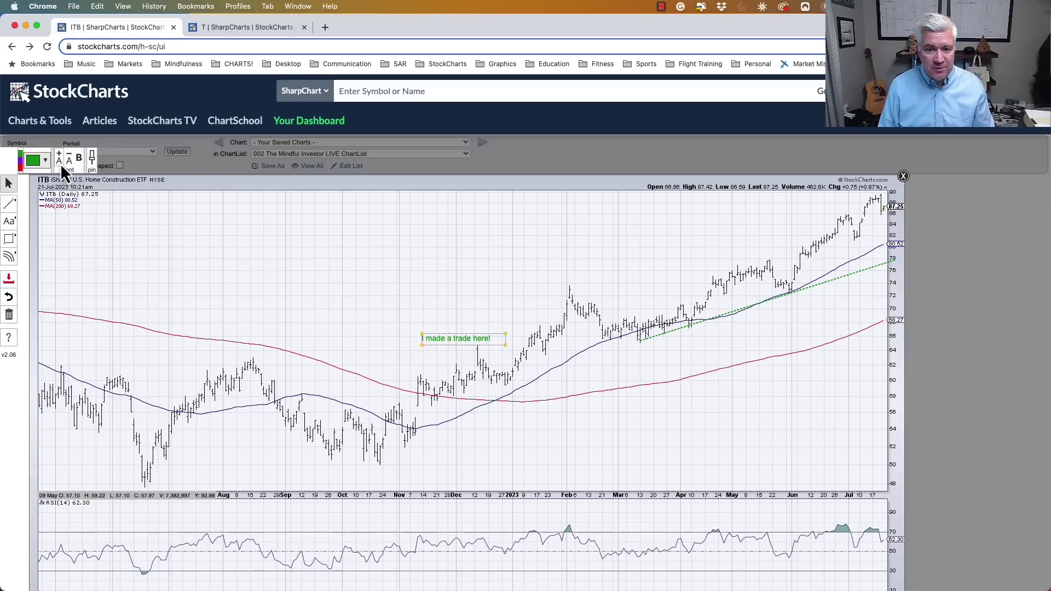
{"action": "left_click", "coordinate": [61, 163]}
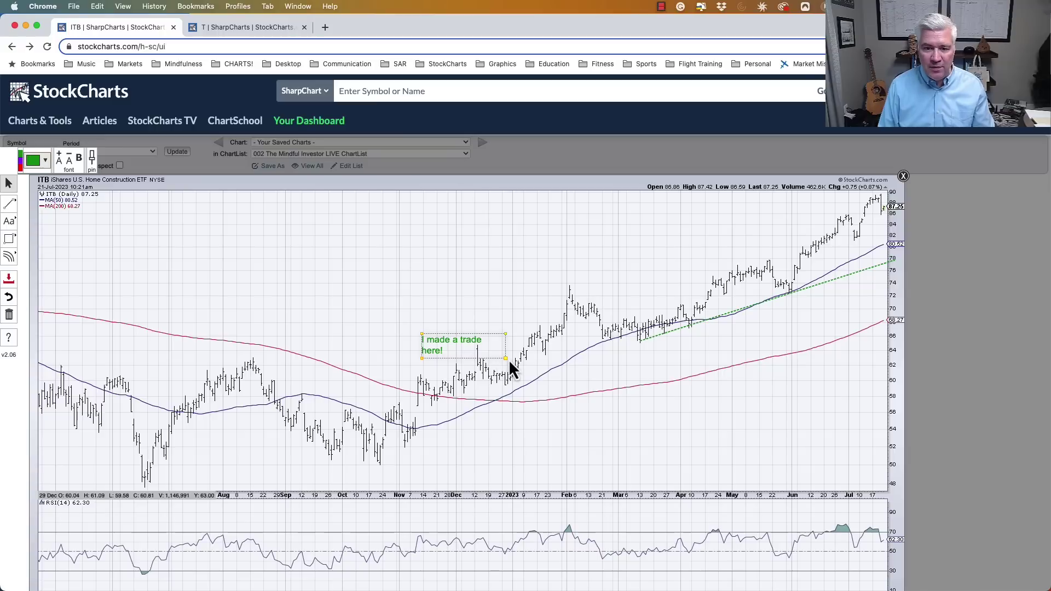
{"action": "left_click_drag", "start_coordinate": [505, 359], "coordinate": [517, 360]}
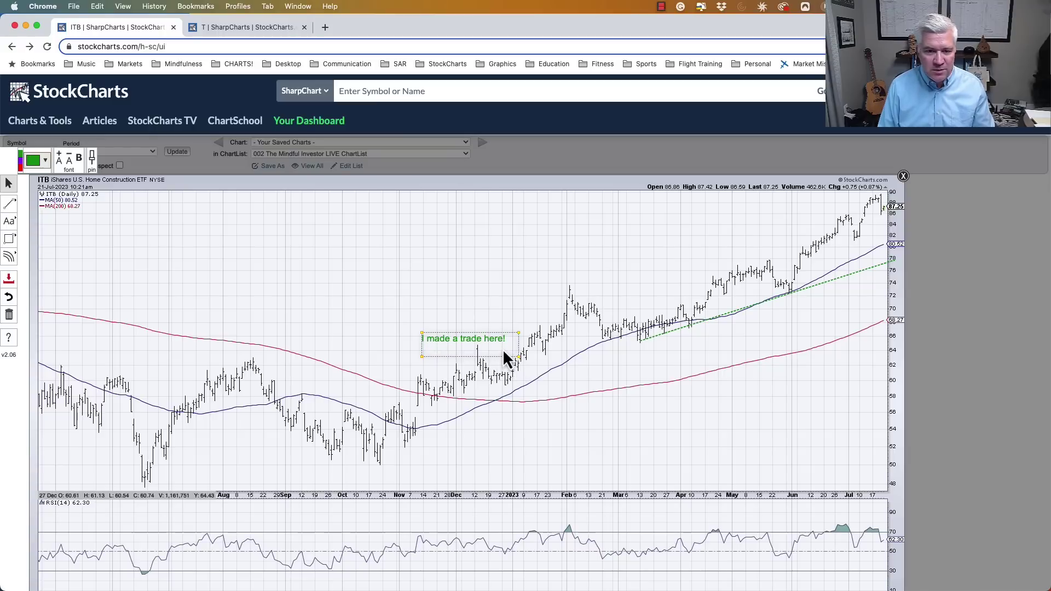
- Add a callout reading "Here's a callout" and place it just above the early-February price peak
{"action": "left_click", "coordinate": [9, 221]}
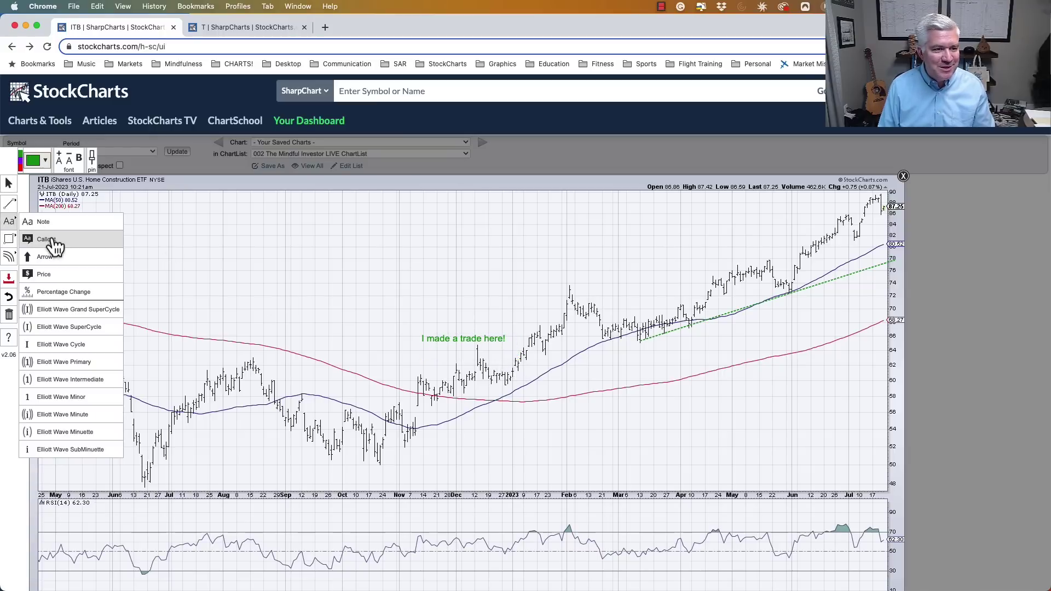
{"action": "left_click", "coordinate": [47, 236]}
{"action": "left_click", "coordinate": [581, 274]}
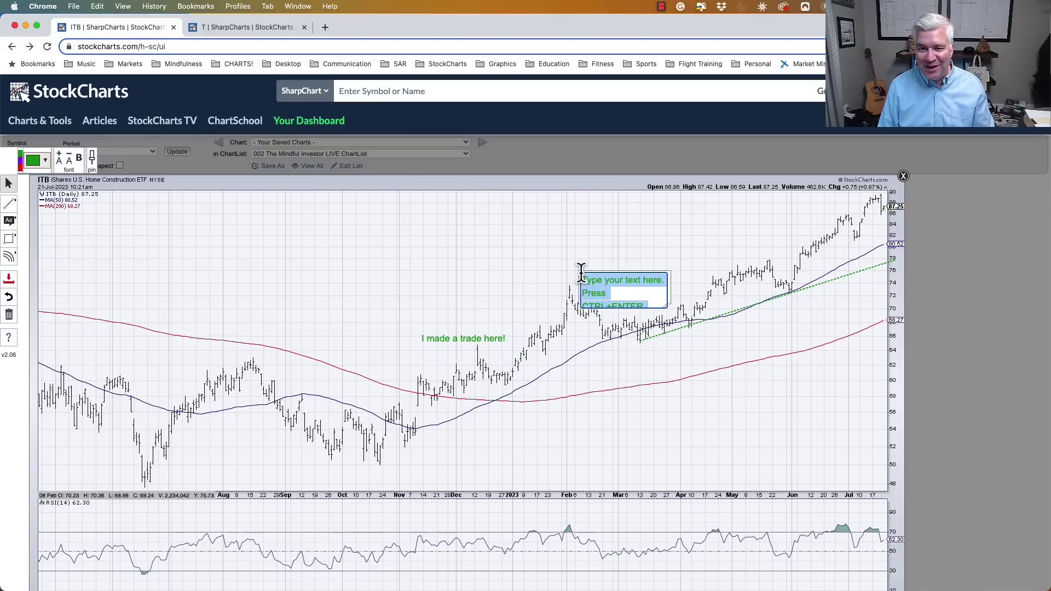
{"action": "type", "text": "Here's a callout"}
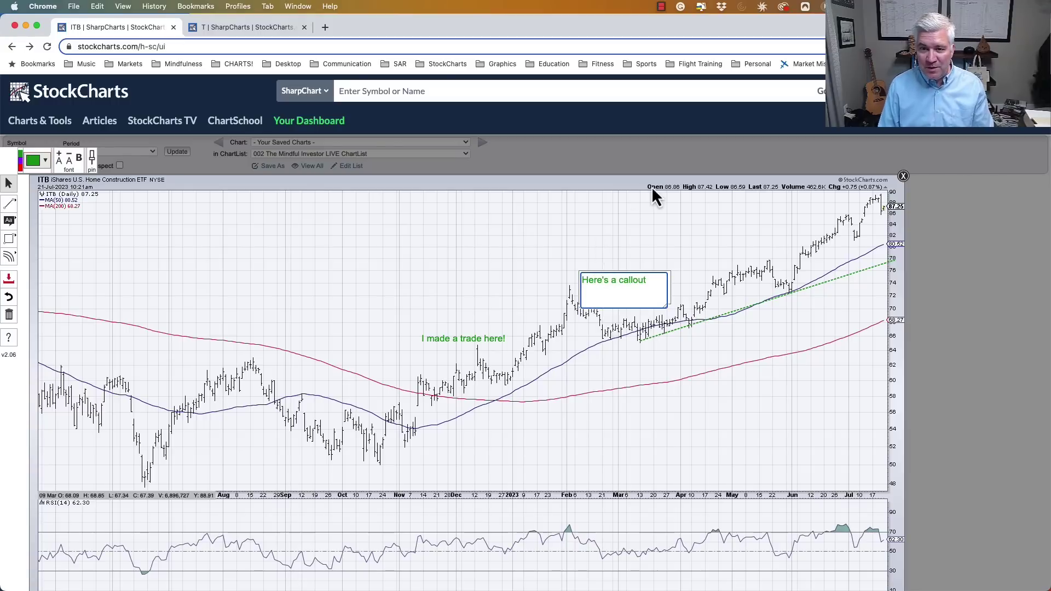
{"action": "key", "text": "ctrl+Return"}
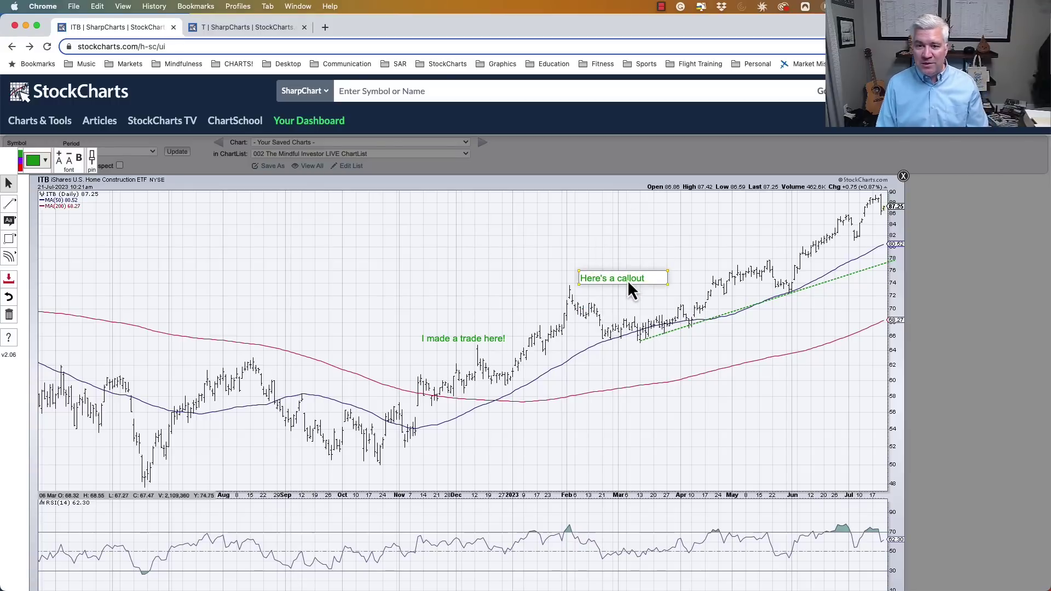
{"action": "mouse_move", "coordinate": [630, 277]}
{"action": "left_mouse_down"}
{"action": "mouse_move", "coordinate": [606, 250]}
{"action": "mouse_move", "coordinate": [617, 276]}
{"action": "left_mouse_up"}
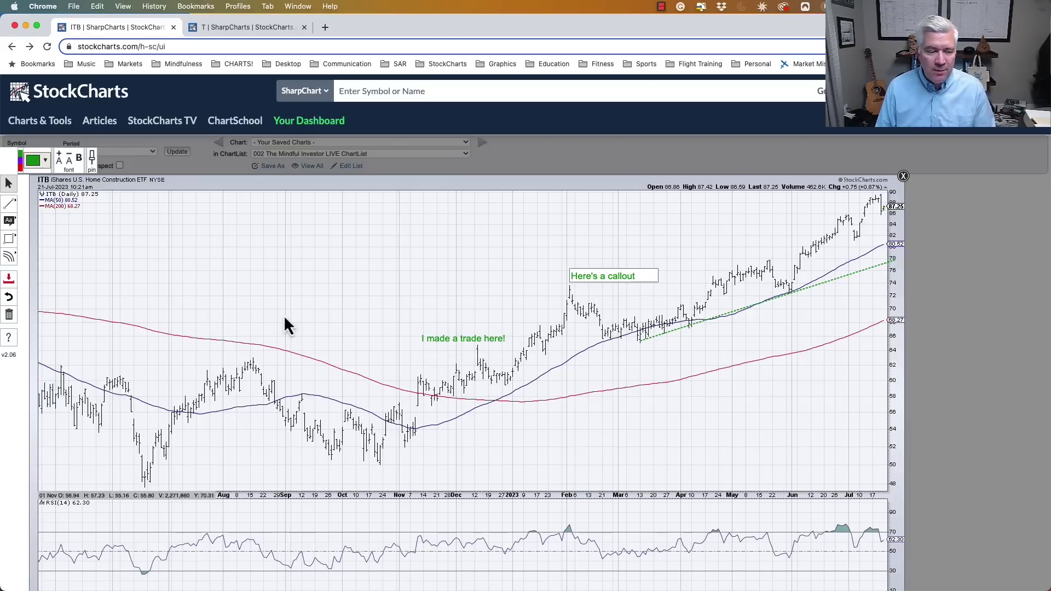
- Add a Percentage Change annotation from the October low to the December high
{"action": "left_click", "coordinate": [11, 224]}
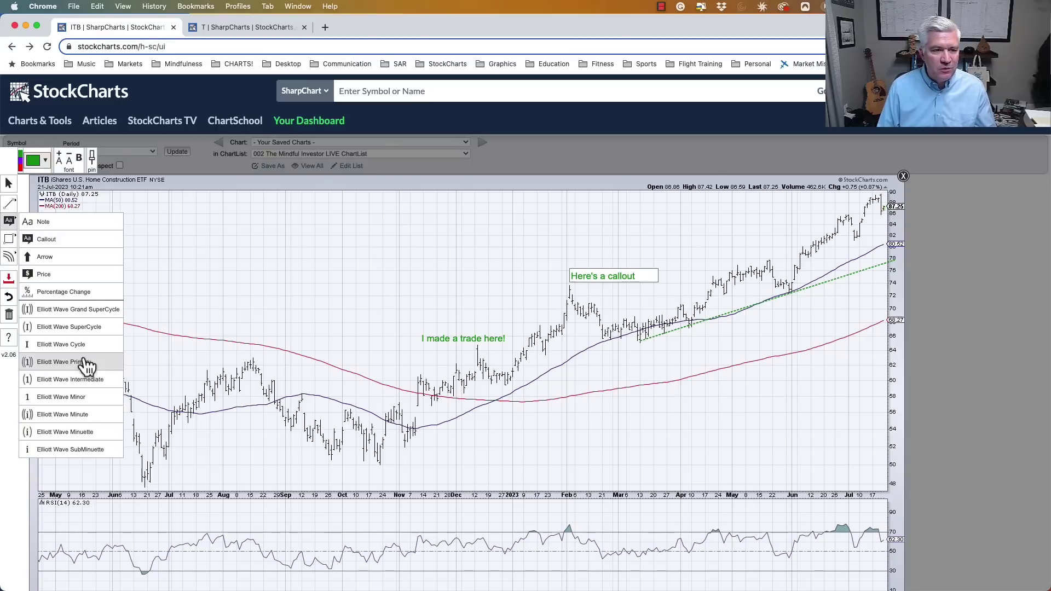
{"action": "left_click", "coordinate": [97, 291]}
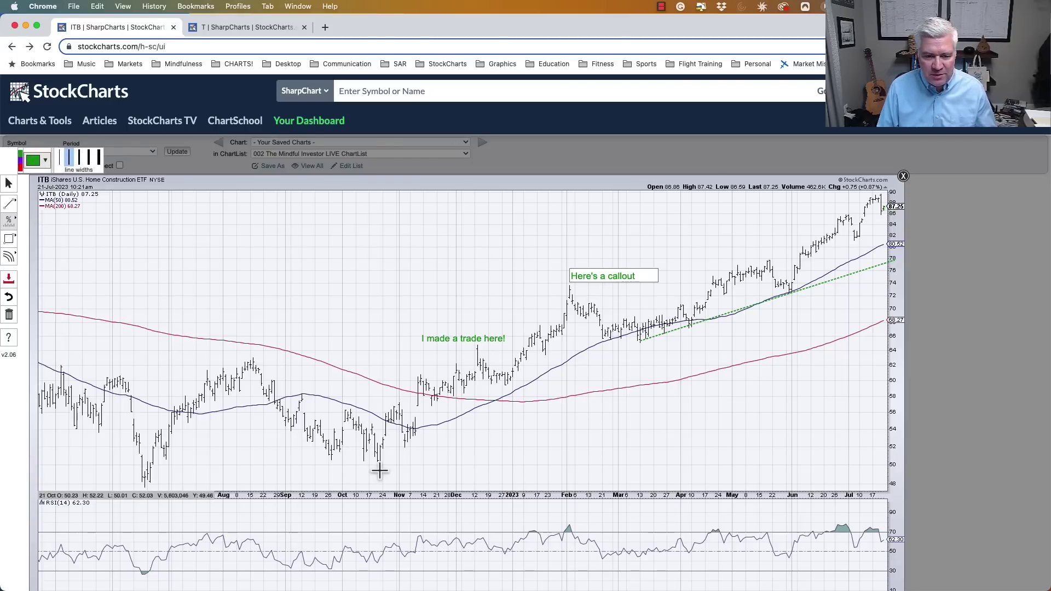
{"action": "left_click_drag", "start_coordinate": [380, 467], "coordinate": [481, 347]}
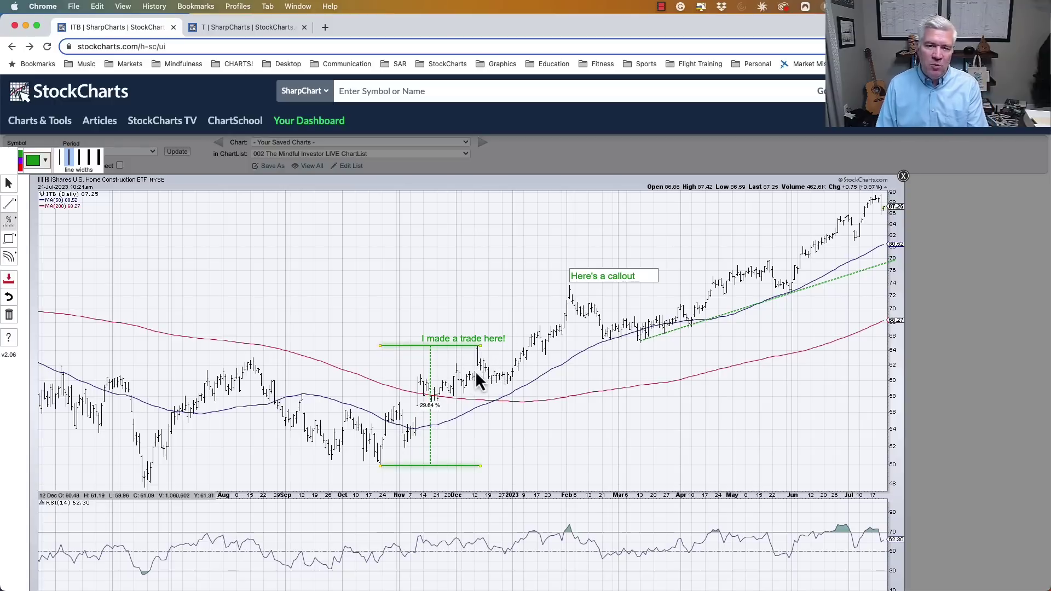
- Prepare to save the annotated chart as "Here's my title..." in ChartList 080 The Final Bar 3 in 3, and cancel the upload
{"action": "left_click", "coordinate": [905, 177]}
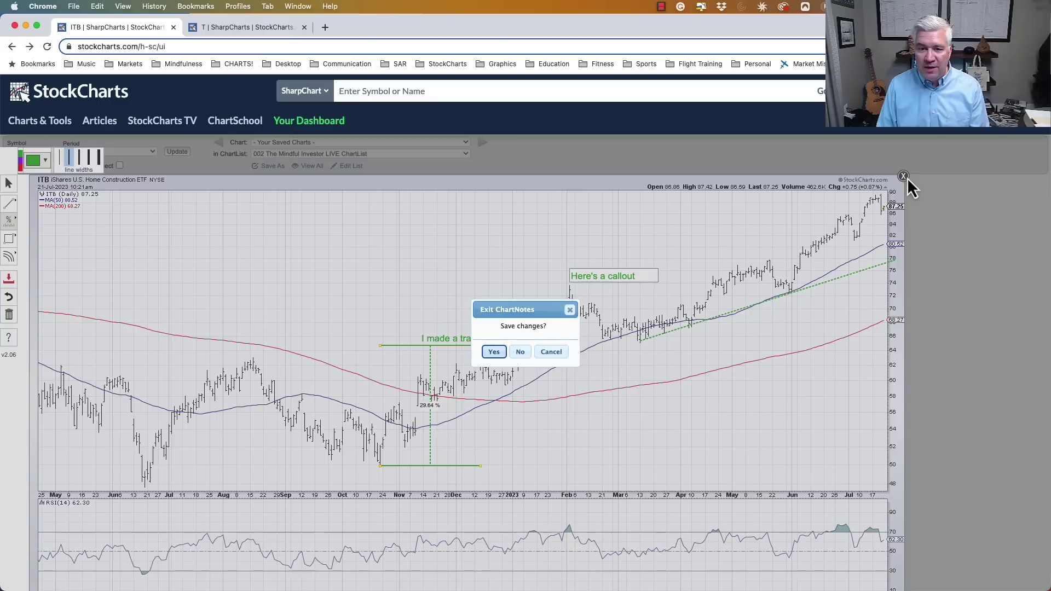
{"action": "left_click", "coordinate": [493, 352]}
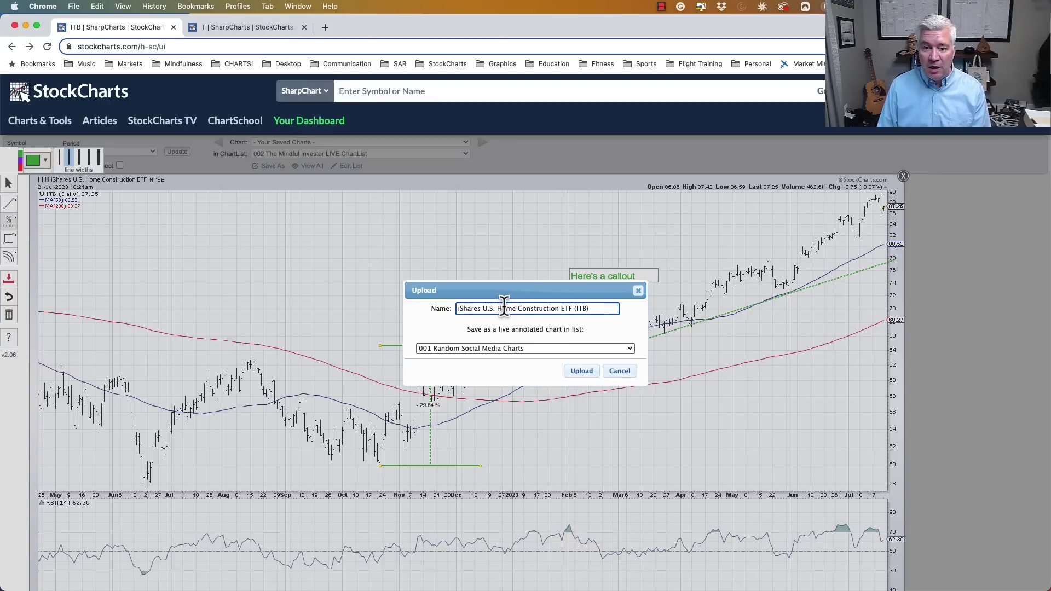
{"action": "triple_click", "coordinate": [503, 306]}
{"action": "type", "text": "Here"}
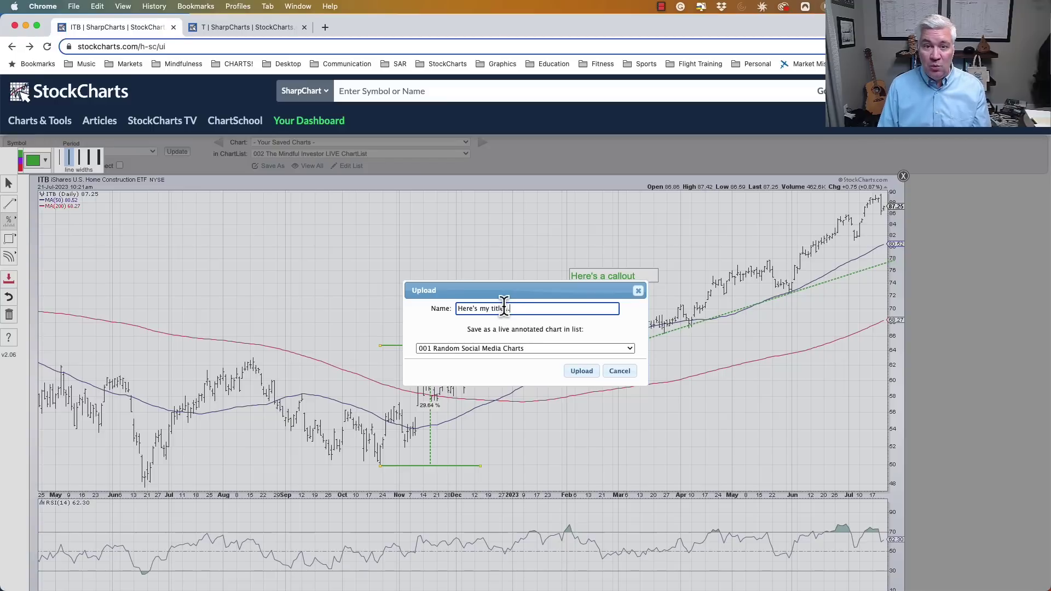
{"action": "type", "text": "'s my title..."}
{"action": "left_click", "coordinate": [495, 349]}
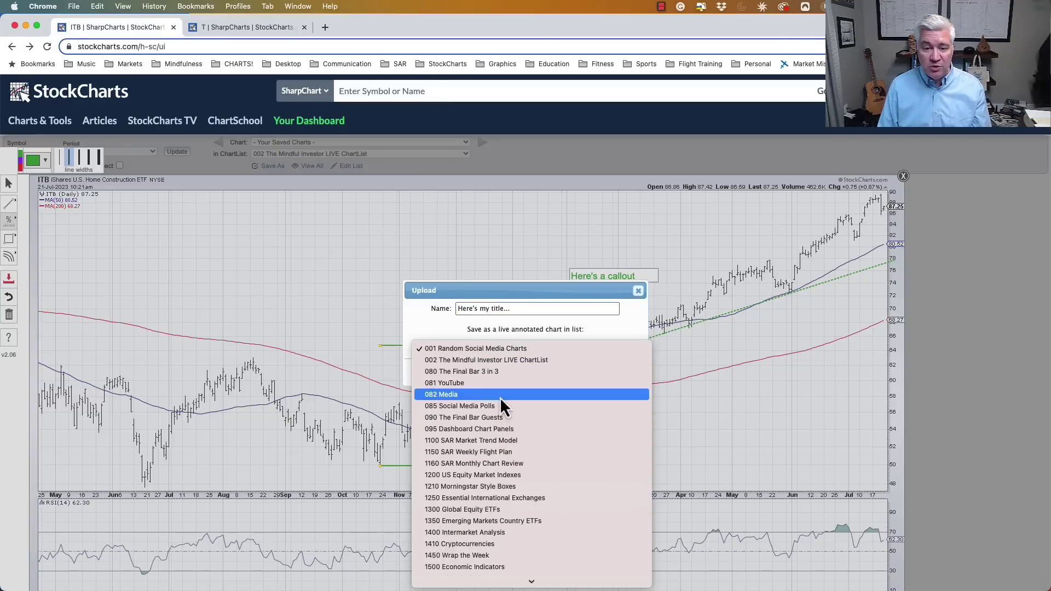
{"action": "left_click", "coordinate": [517, 372]}
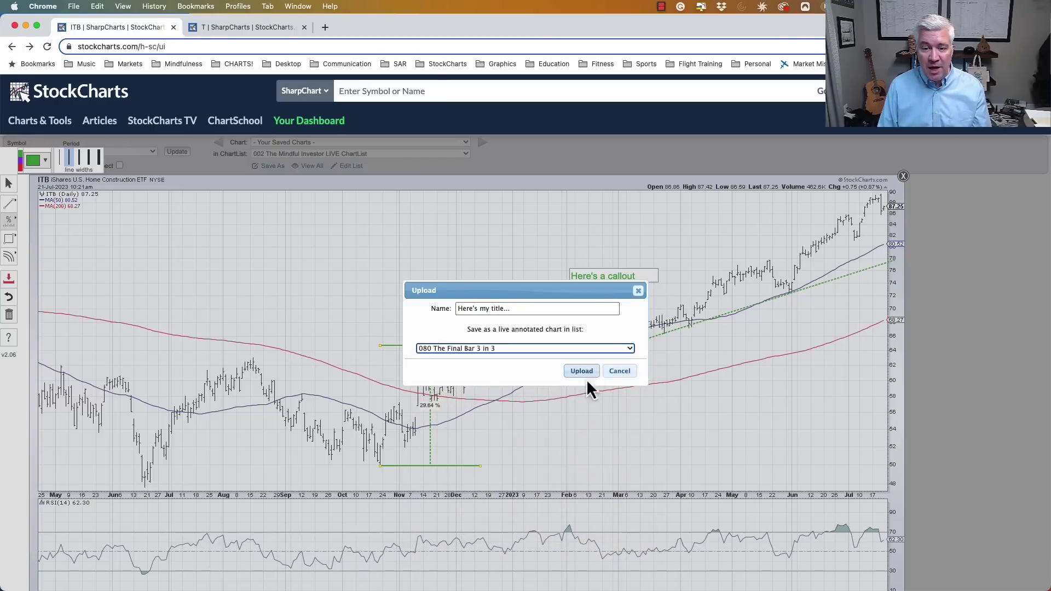
{"action": "left_click", "coordinate": [622, 377]}
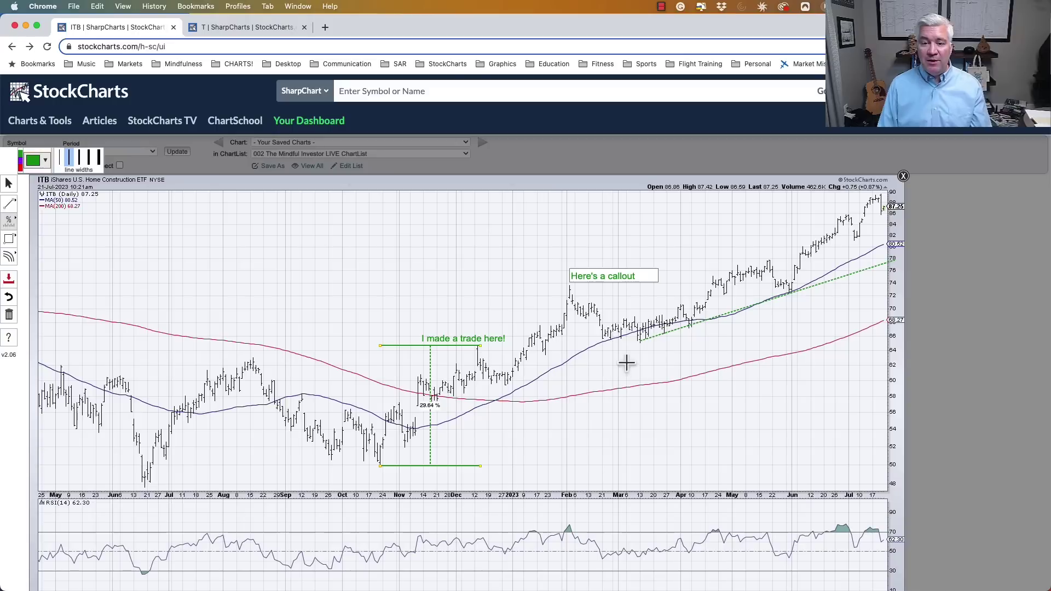
- Exit the ITB chart's annotation mode without saving the changes
{"action": "left_click", "coordinate": [903, 176]}
{"action": "left_click", "coordinate": [525, 353]}
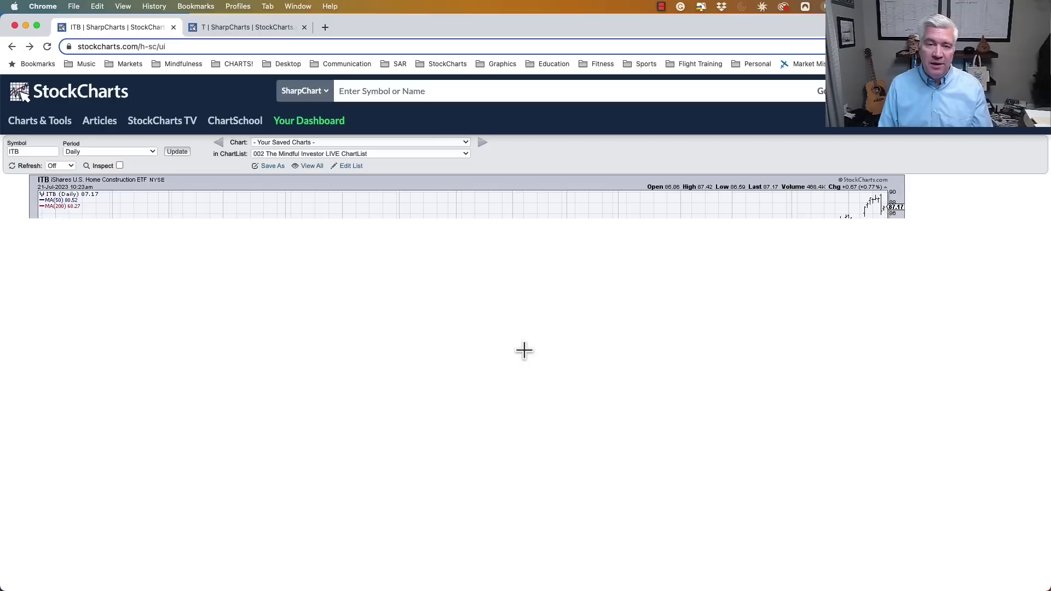
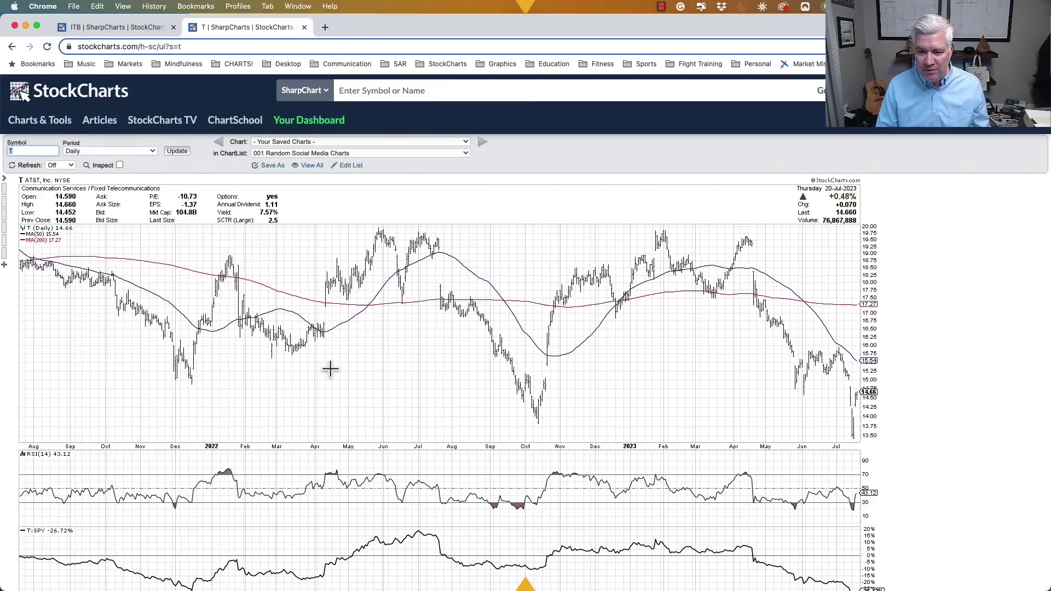
- Apply the Candle Focus ChartStyle to the daily AT&T (T) chart
{"action": "scroll", "coordinate": [330, 370], "scroll_direction": "down", "scroll_amount": 1}
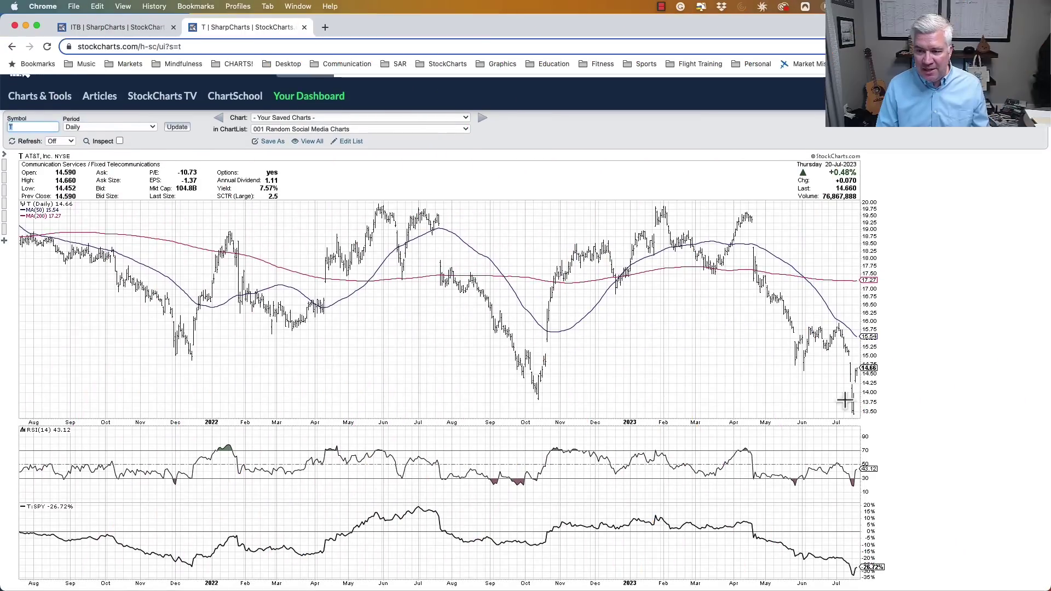
{"action": "scroll", "coordinate": [593, 446], "scroll_direction": "down", "scroll_amount": 2}
{"action": "scroll", "coordinate": [592, 446], "scroll_direction": "down", "scroll_amount": 5}
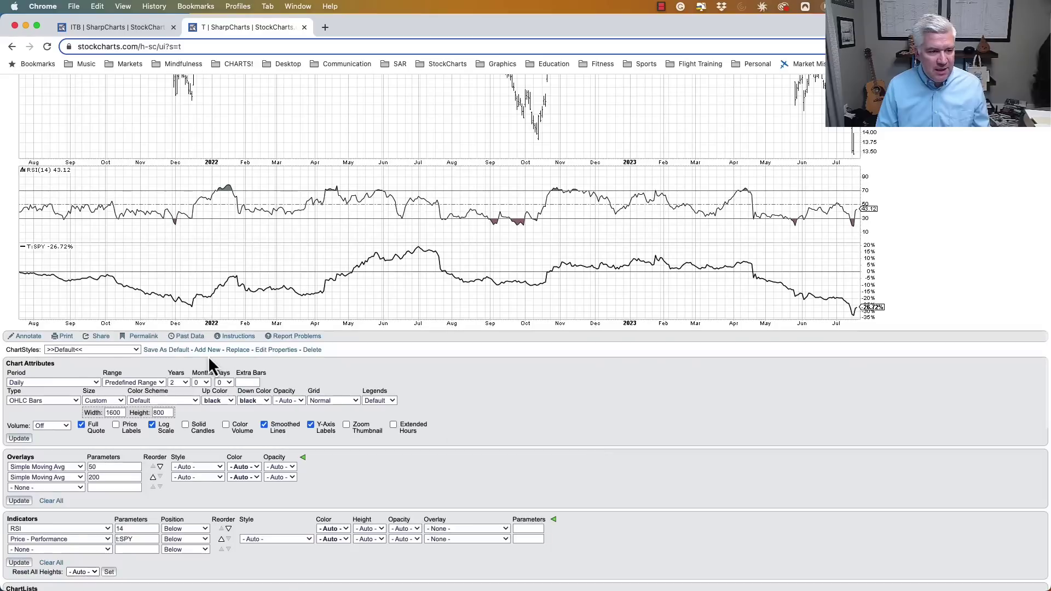
{"action": "left_click", "coordinate": [101, 355]}
{"action": "left_click", "coordinate": [97, 418]}
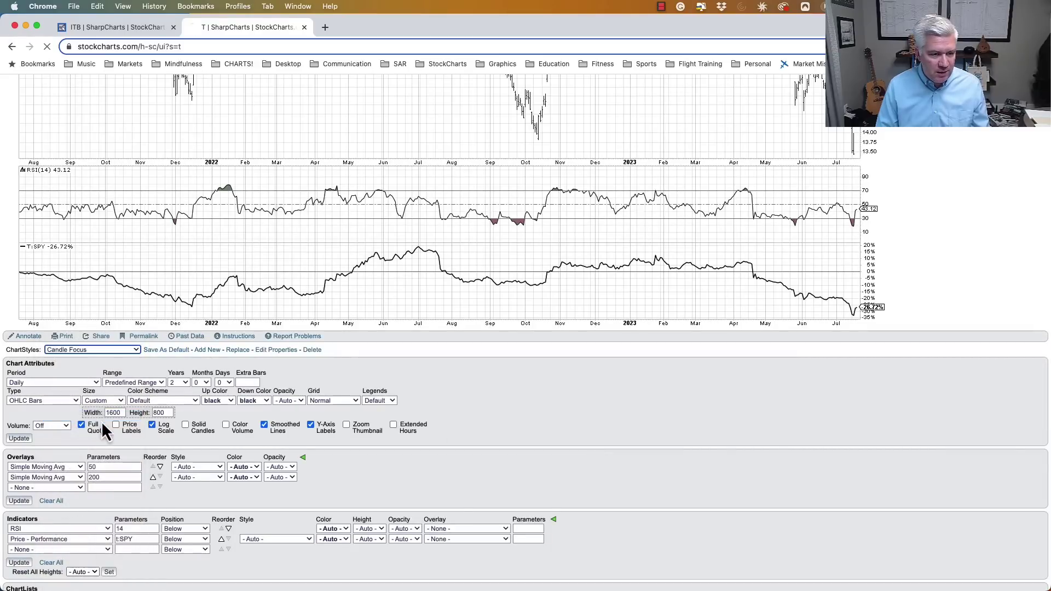
{"action": "scroll", "coordinate": [159, 478], "scroll_direction": "down", "scroll_amount": 3}
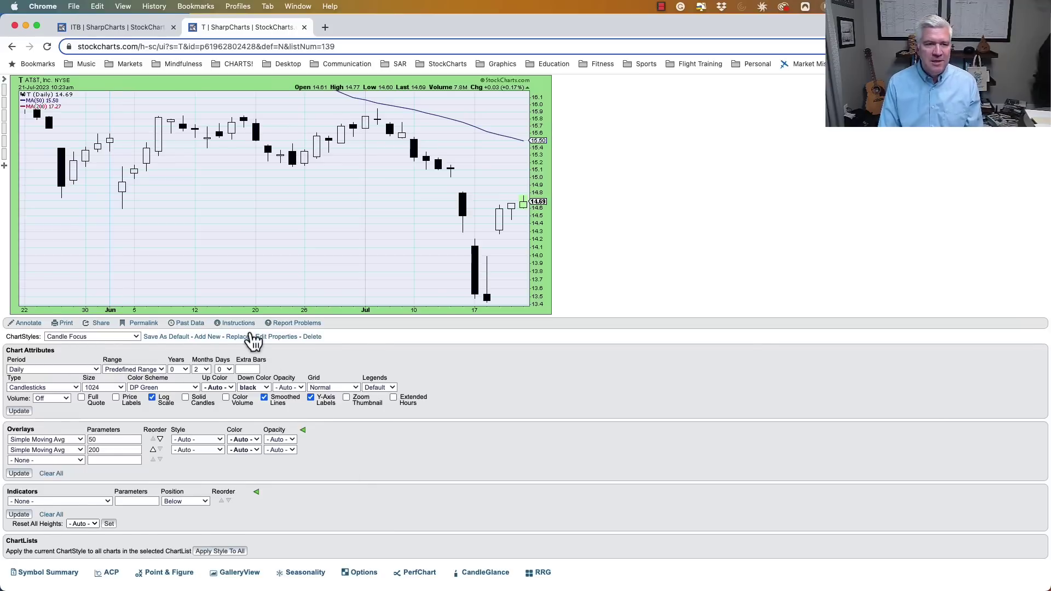
- Switch to the ITB chart's browser tab, view the CHARTS! bookmarks and load the QQQ SharpChart
{"action": "scroll", "coordinate": [249, 340], "scroll_direction": "up", "scroll_amount": 3}
{"action": "left_click", "coordinate": [112, 33]}
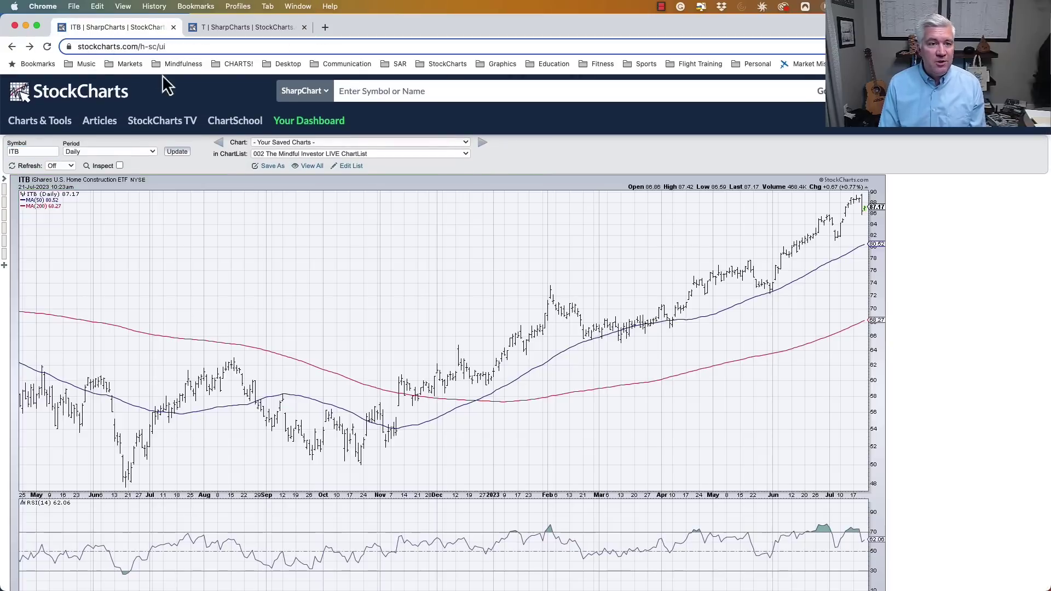
{"action": "left_click", "coordinate": [244, 67]}
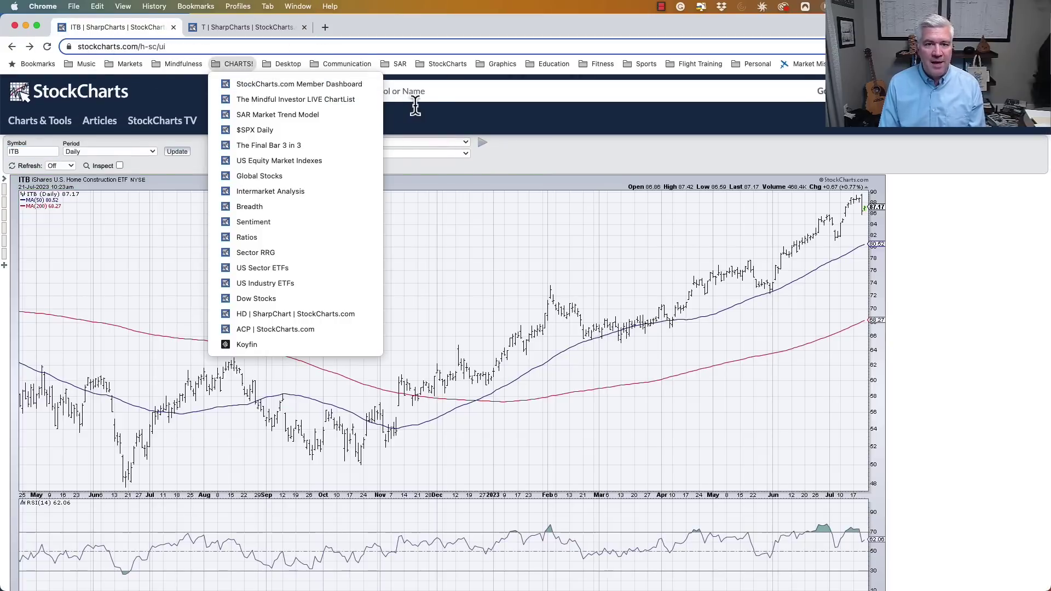
{"action": "left_click", "coordinate": [444, 98]}
{"action": "type", "text": "qqq"}
{"action": "key", "text": "Return"}
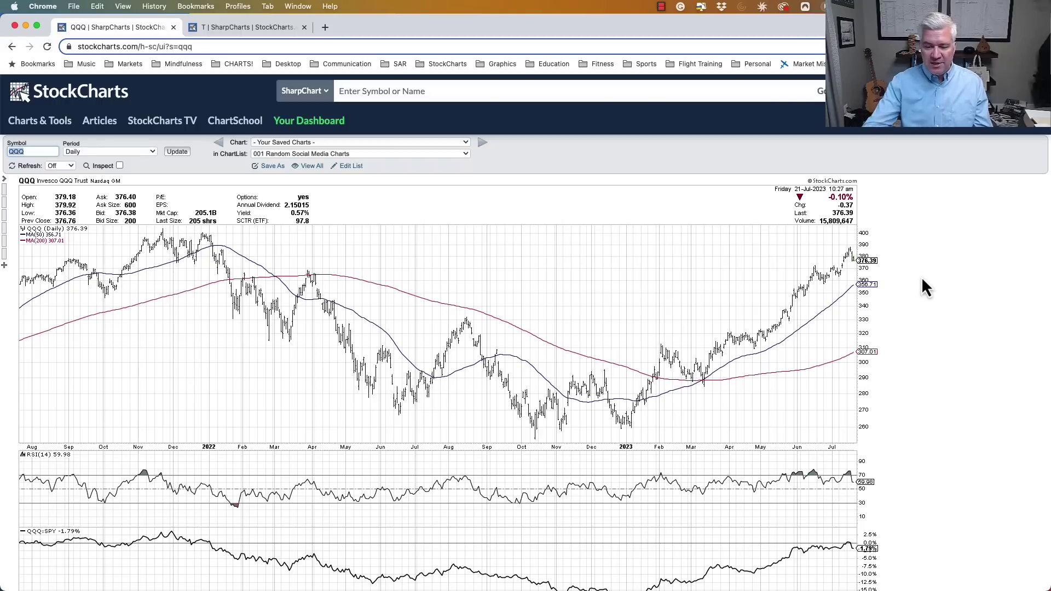
{"action": "scroll", "coordinate": [924, 280], "scroll_direction": "down", "scroll_amount": 3}
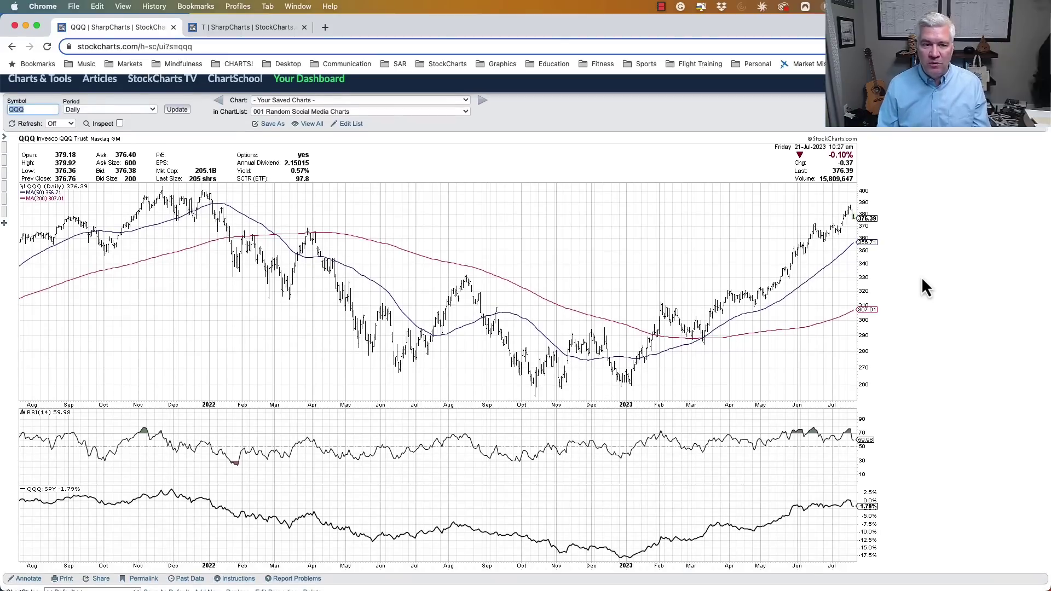
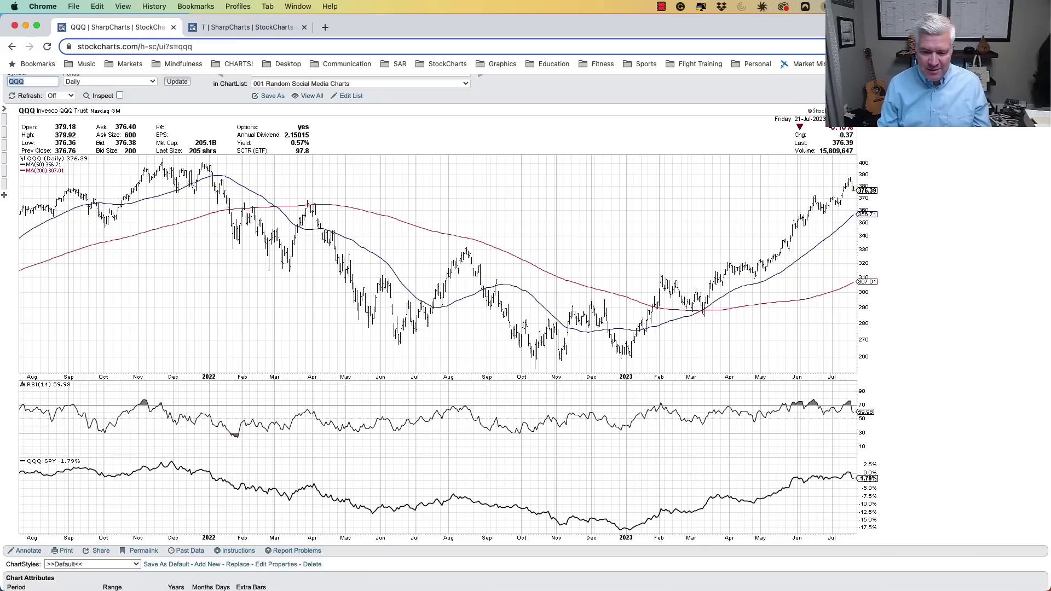
{"action": "left_click", "coordinate": [852, 379]}
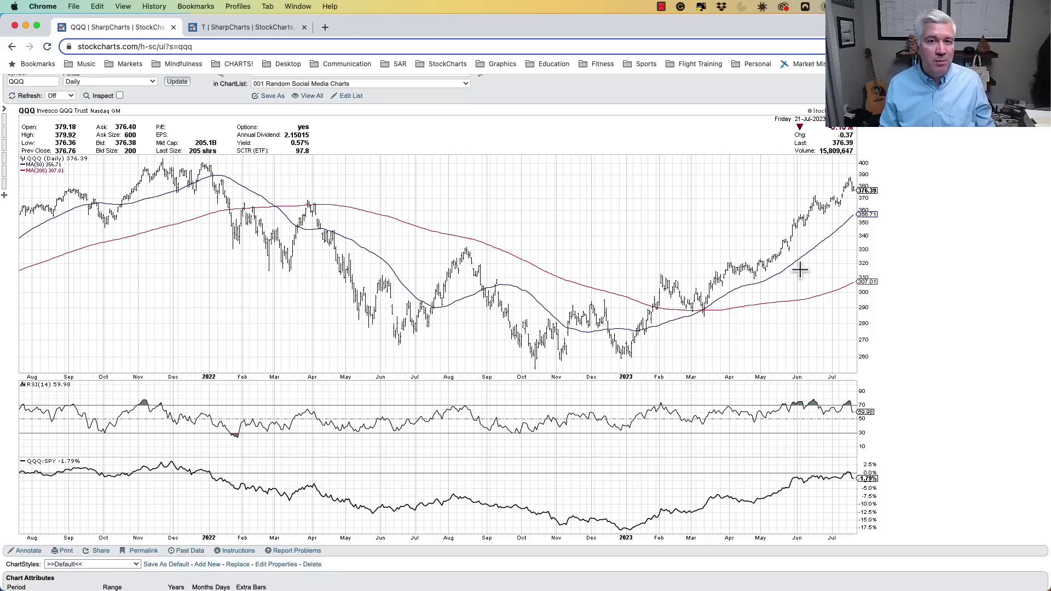
- Select ChartList 080 The Final Bar 3 in 3 and display its saved chart 300 ABBV - AbbVie Inc
{"action": "scroll", "coordinate": [794, 268], "scroll_direction": "up", "scroll_amount": 2}
{"action": "left_click", "coordinate": [444, 88]}
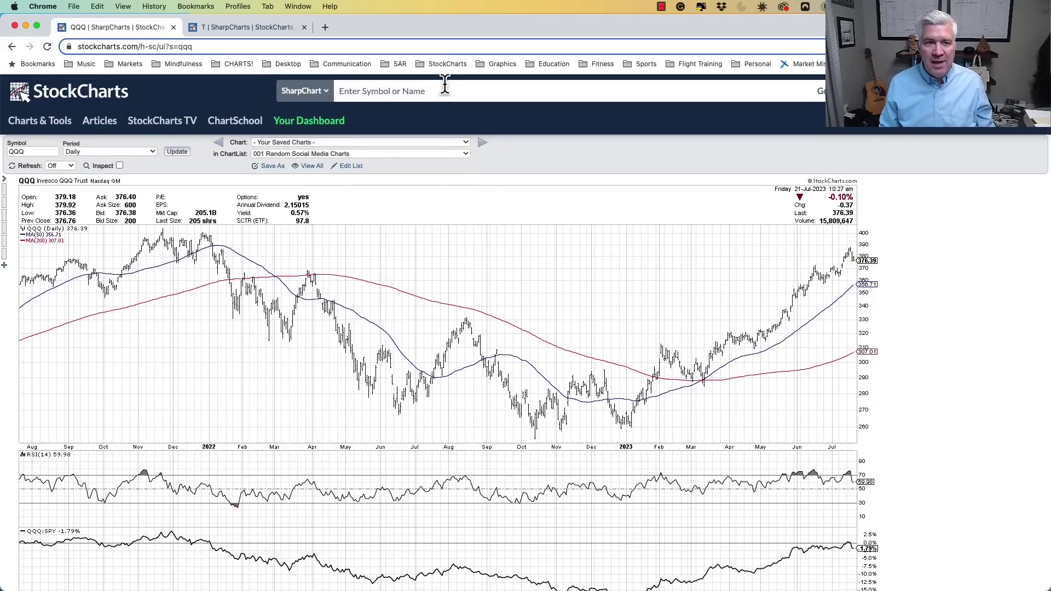
{"action": "left_click", "coordinate": [327, 155]}
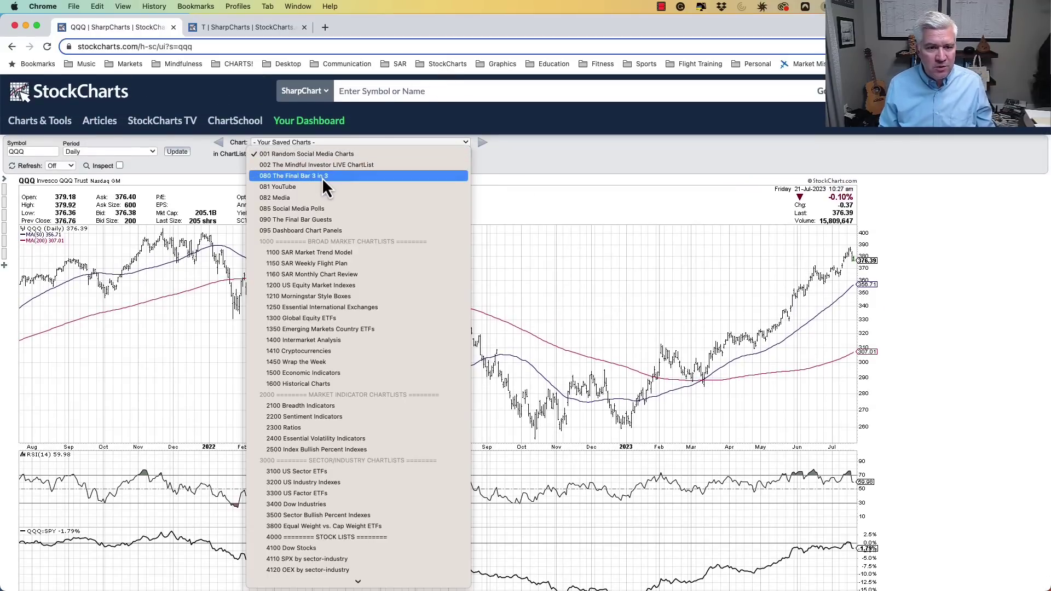
{"action": "left_click", "coordinate": [322, 178]}
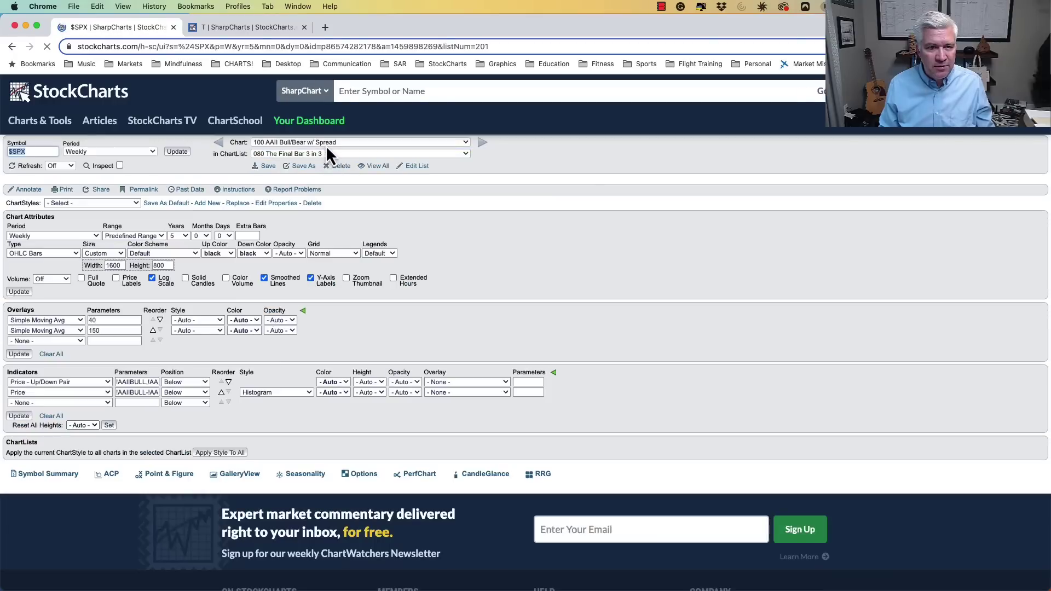
{"action": "left_click", "coordinate": [327, 144]}
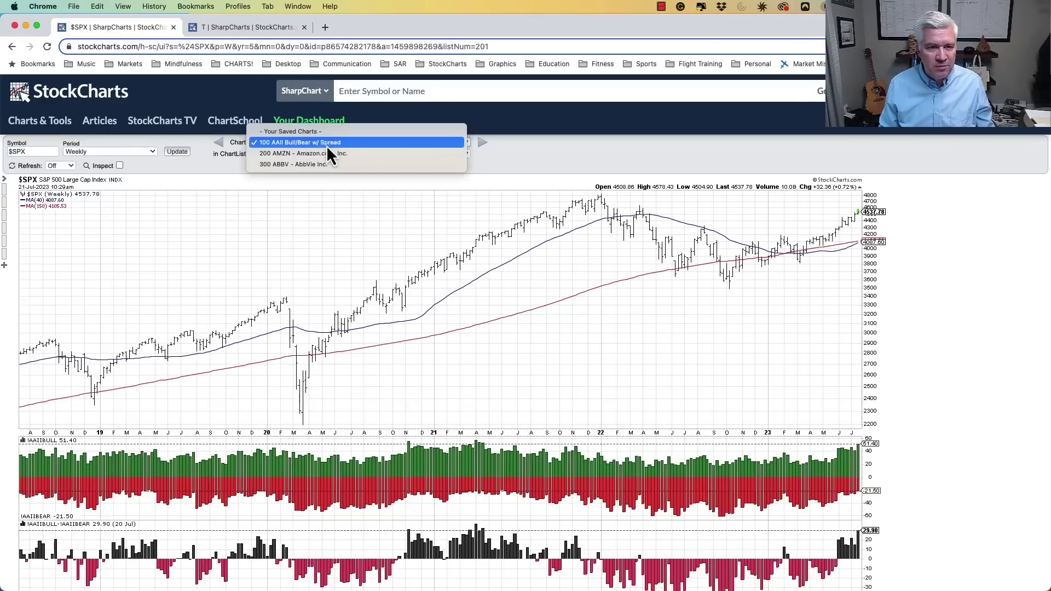
{"action": "left_click", "coordinate": [311, 163]}
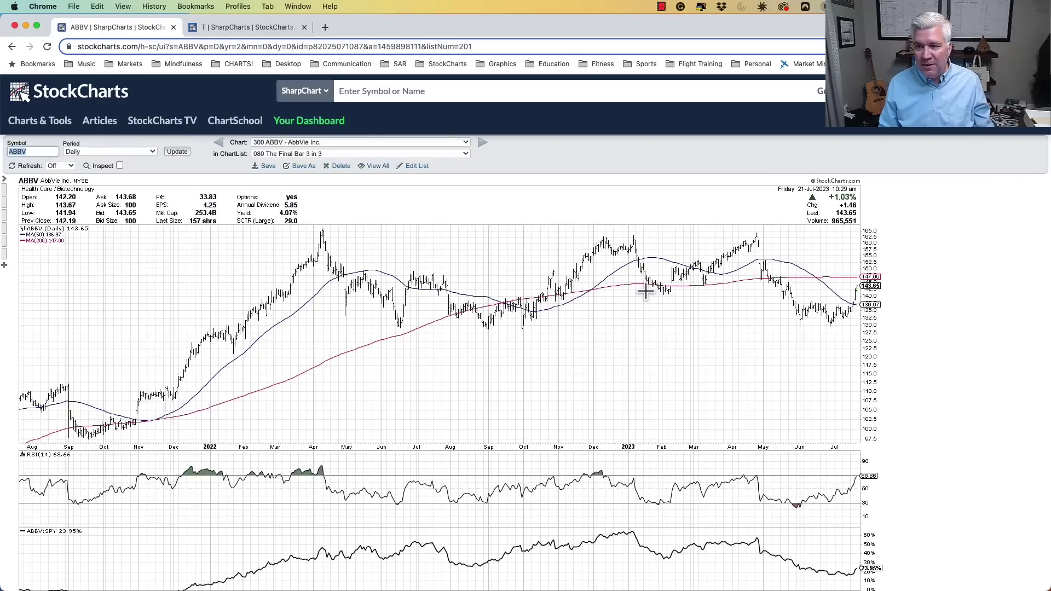
{"action": "scroll", "coordinate": [645, 291], "scroll_direction": "down", "scroll_amount": 1}
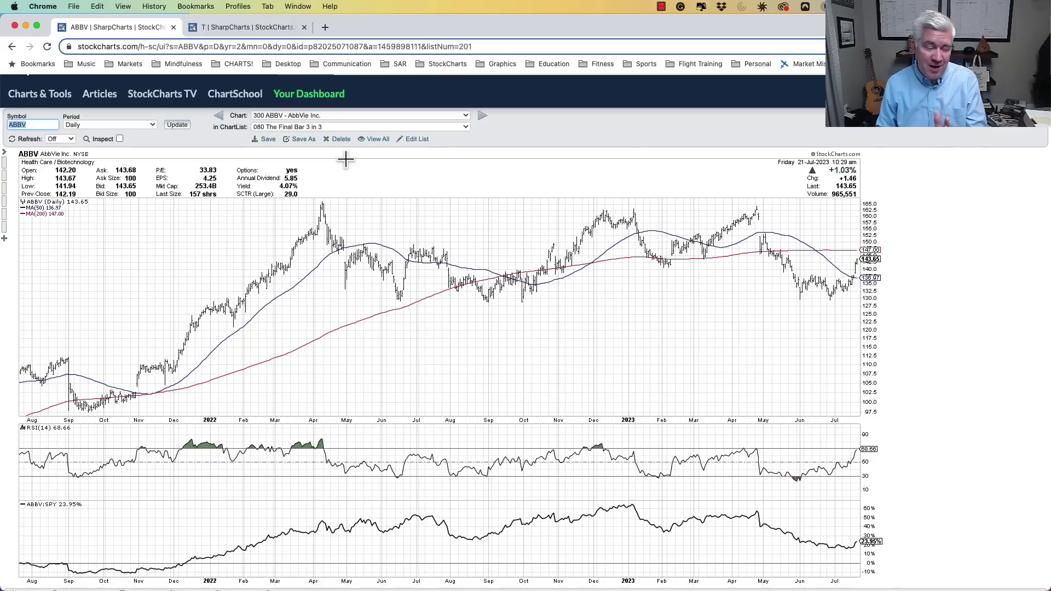
- Visit the member dashboard and open the SCTR Reports from the Charts & Tools directory
{"action": "left_click", "coordinate": [339, 98]}
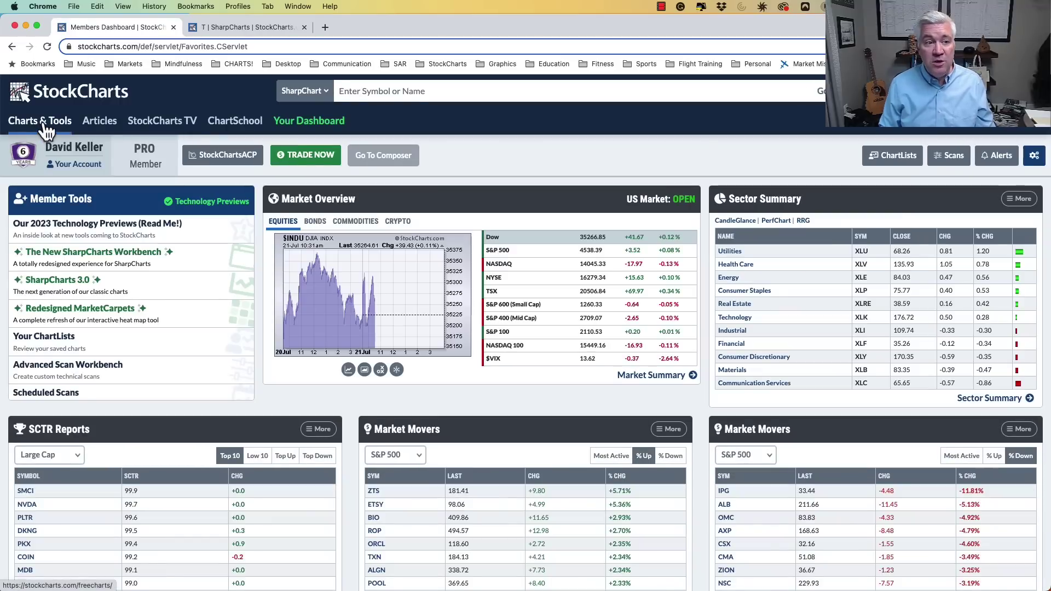
{"action": "left_click", "coordinate": [45, 126]}
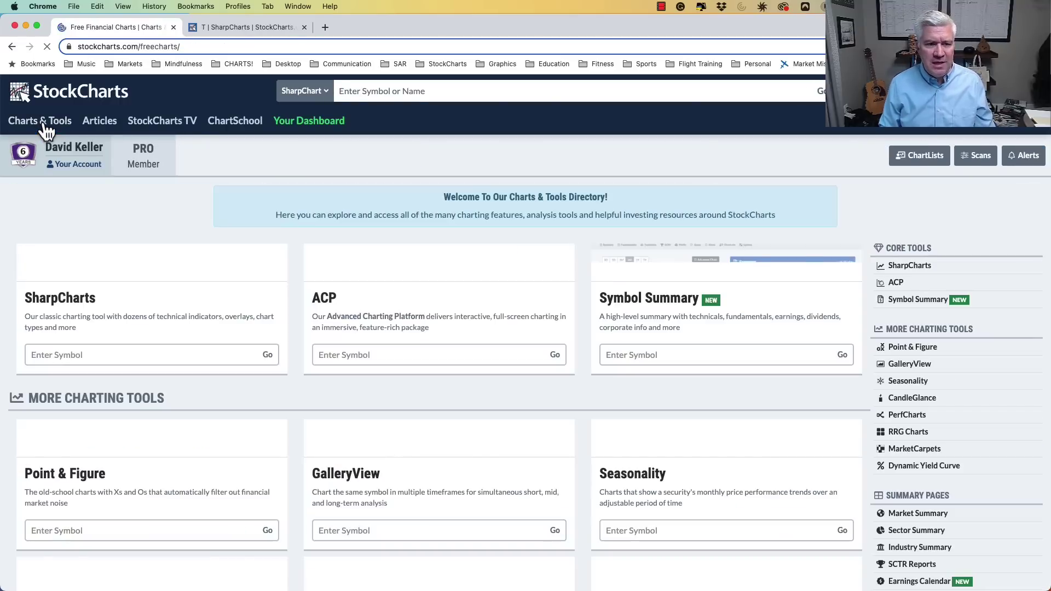
{"action": "scroll", "coordinate": [977, 445], "scroll_direction": "down", "scroll_amount": 1}
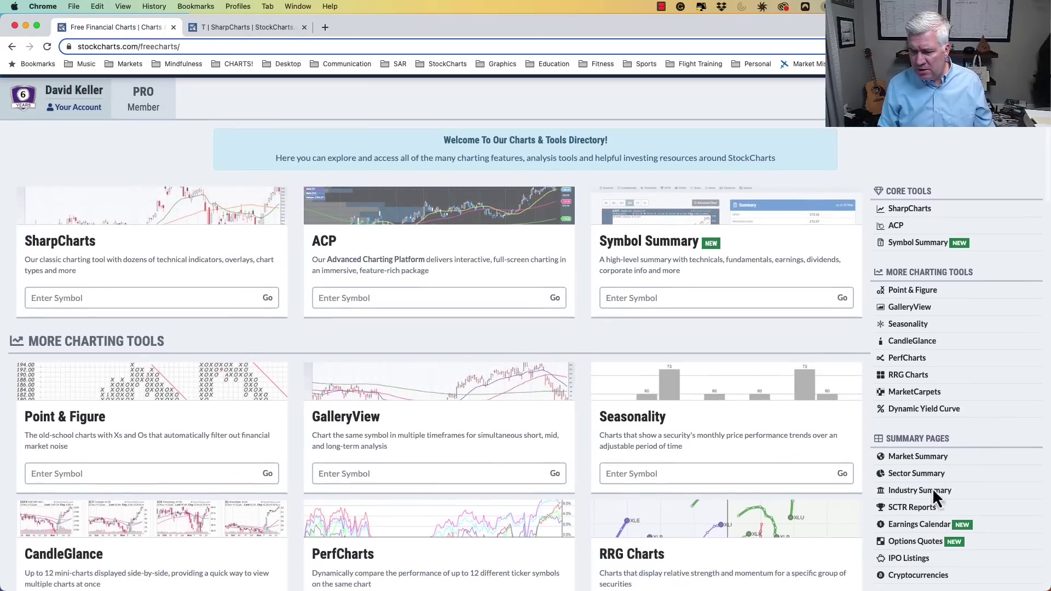
{"action": "left_click", "coordinate": [917, 508]}
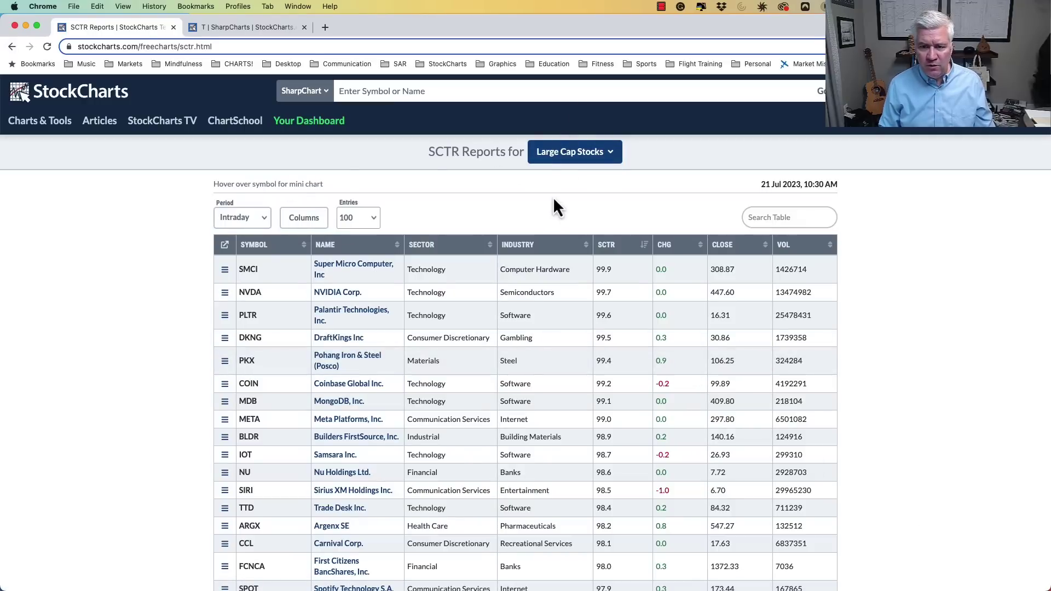
- Sort the large-cap SCTR report by CHG from highest to lowest and view the available period choices
{"action": "left_click", "coordinate": [677, 250]}
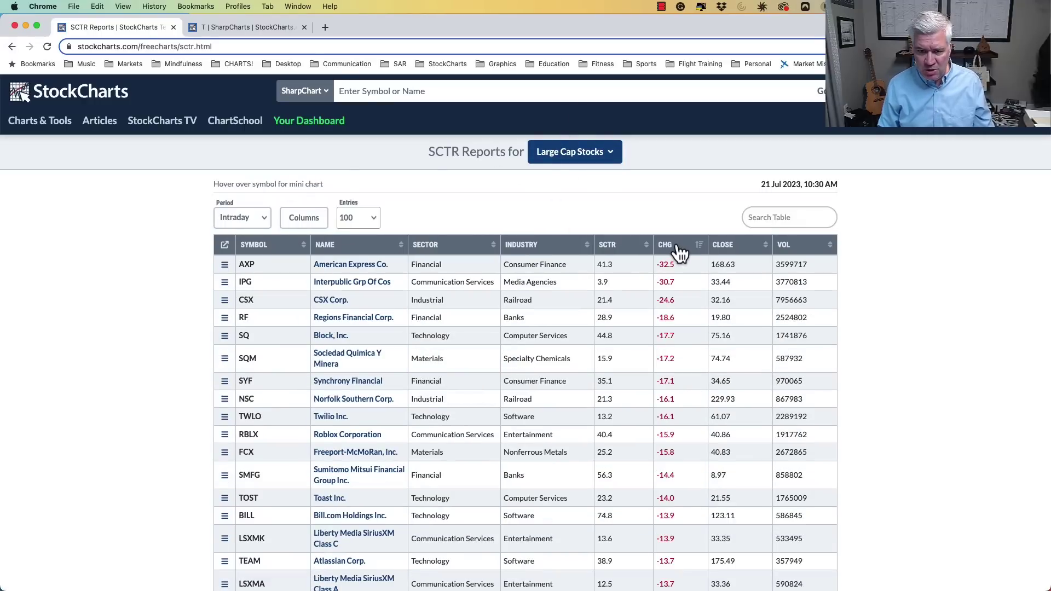
{"action": "left_click", "coordinate": [679, 252]}
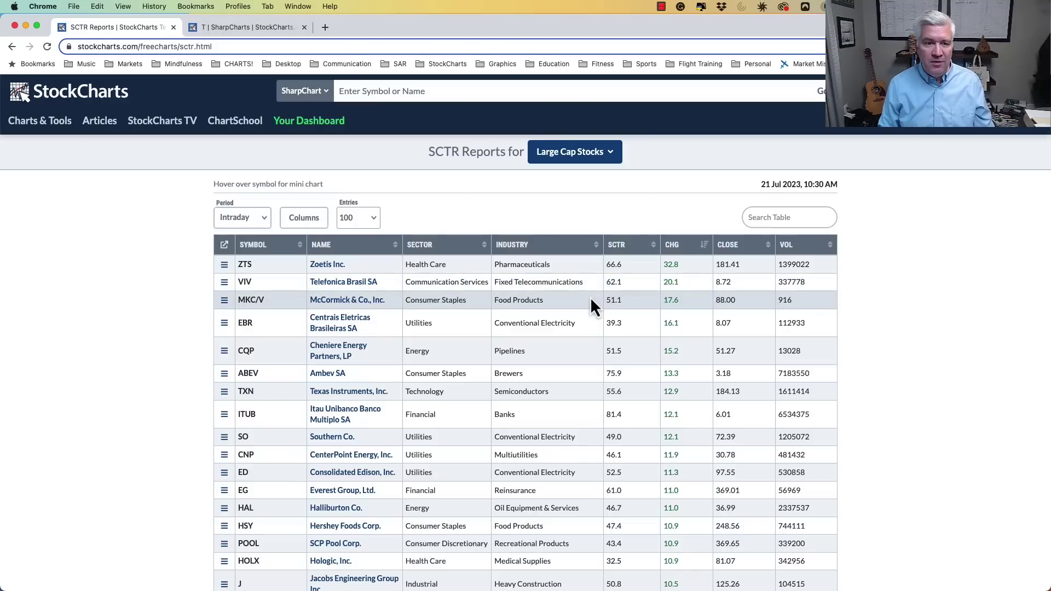
{"action": "left_click", "coordinate": [251, 223]}
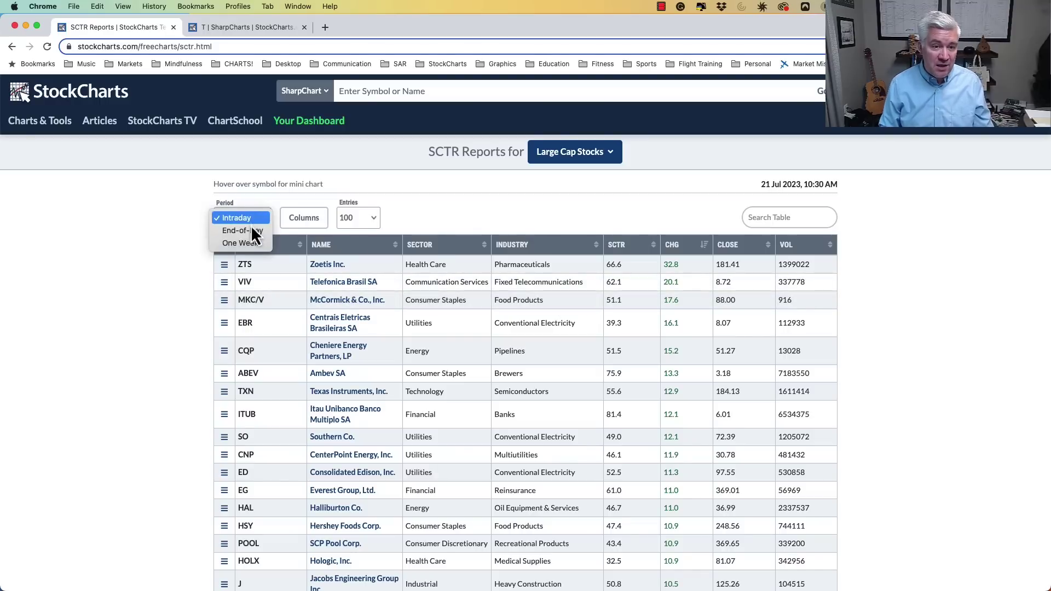
{"action": "left_click", "coordinate": [148, 211]}
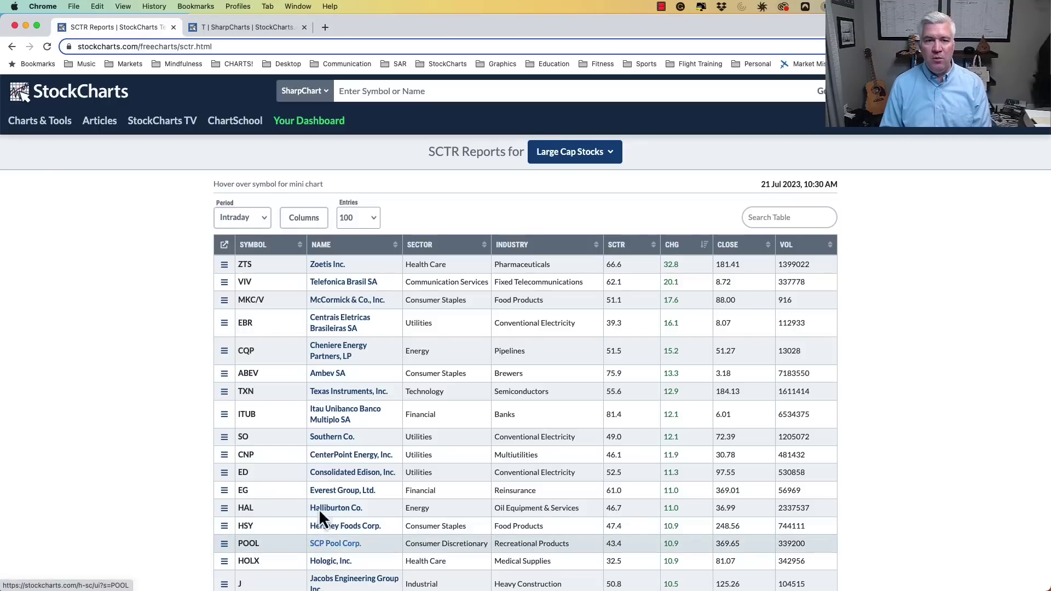
- Load the daily SharpChart for ITB and view its chart and settings
{"action": "left_click", "coordinate": [408, 92]}
{"action": "type", "text": "itb"}
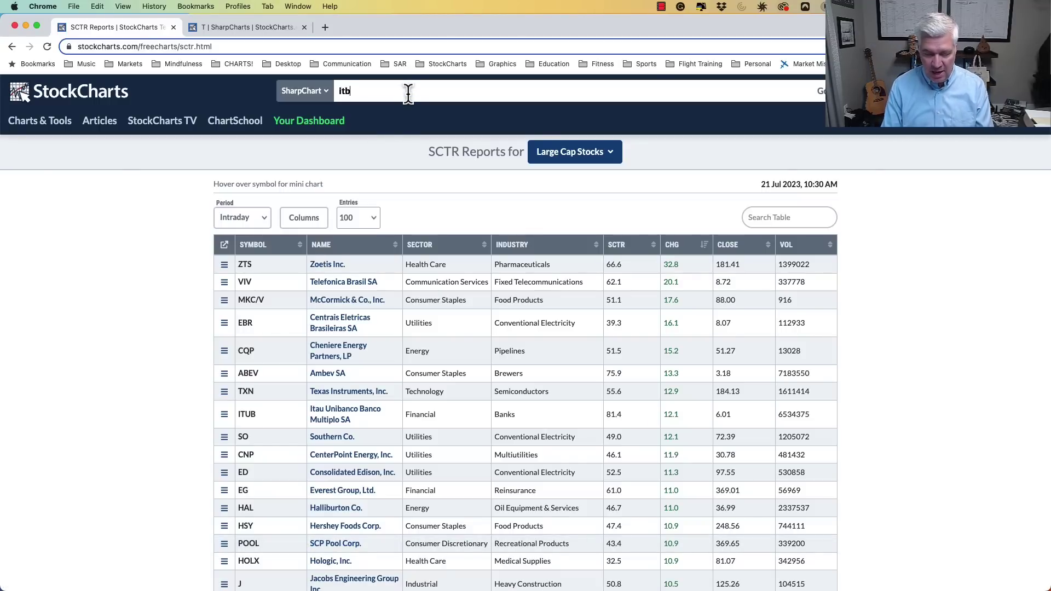
{"action": "key", "text": "Return"}
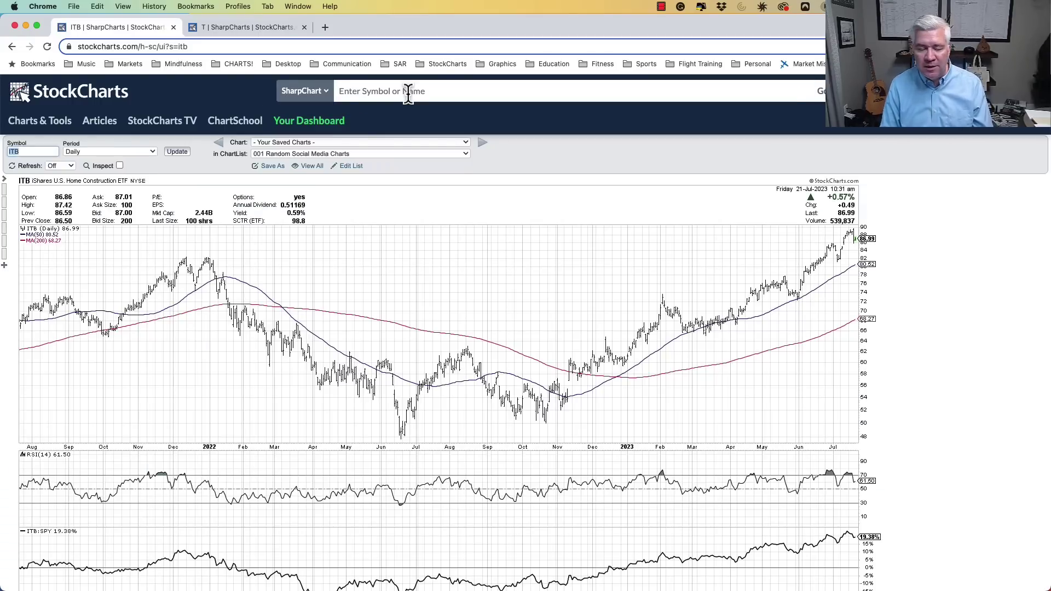
{"action": "scroll", "coordinate": [828, 239], "scroll_direction": "down", "scroll_amount": 3}
{"action": "scroll", "coordinate": [828, 239], "scroll_direction": "down", "scroll_amount": 1}
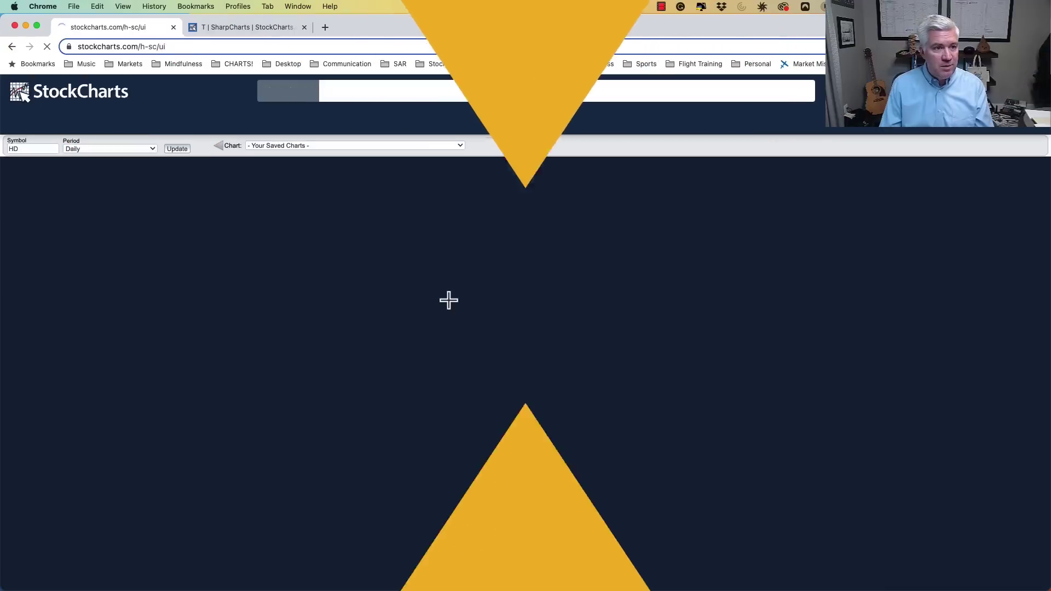
- Change the HD daily chart's type to Heikin-Ashi, update the chart and review the price, RSI and relative performance plots
{"action": "scroll", "coordinate": [387, 309], "scroll_direction": "down", "scroll_amount": 10}
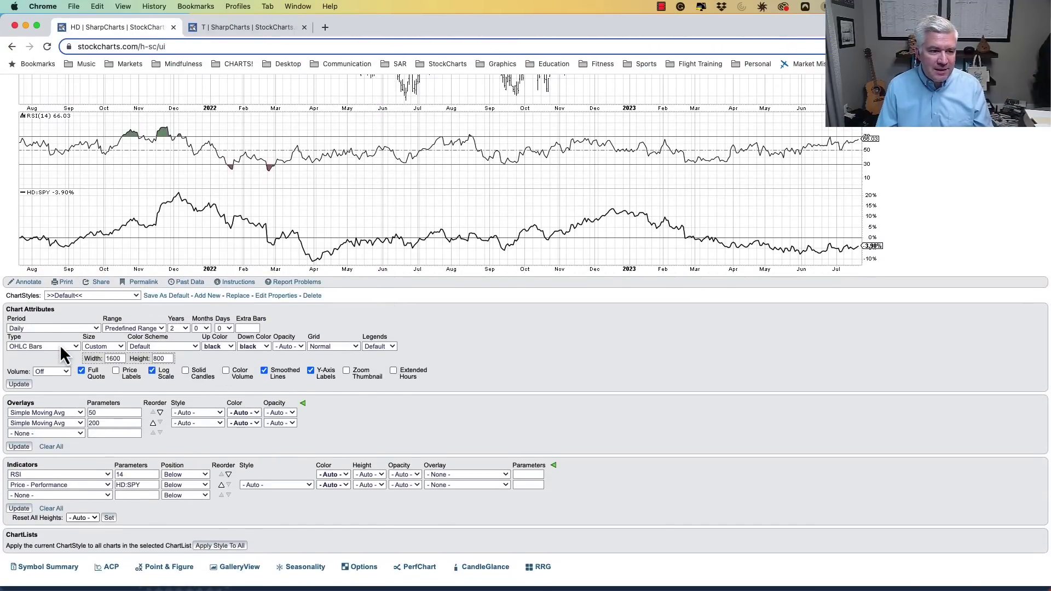
{"action": "left_click", "coordinate": [60, 346]}
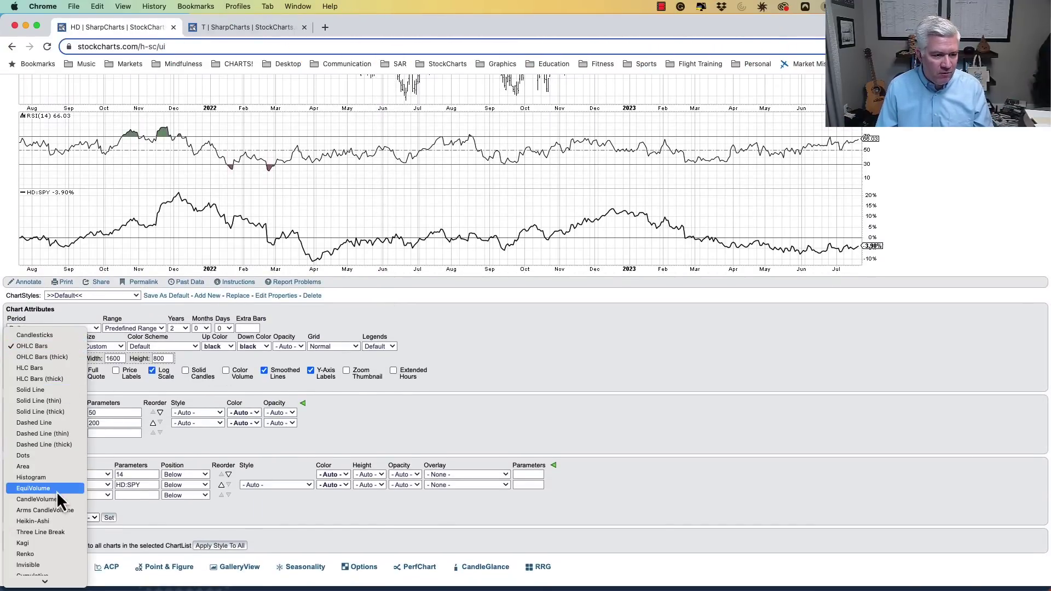
{"action": "left_click", "coordinate": [57, 524]}
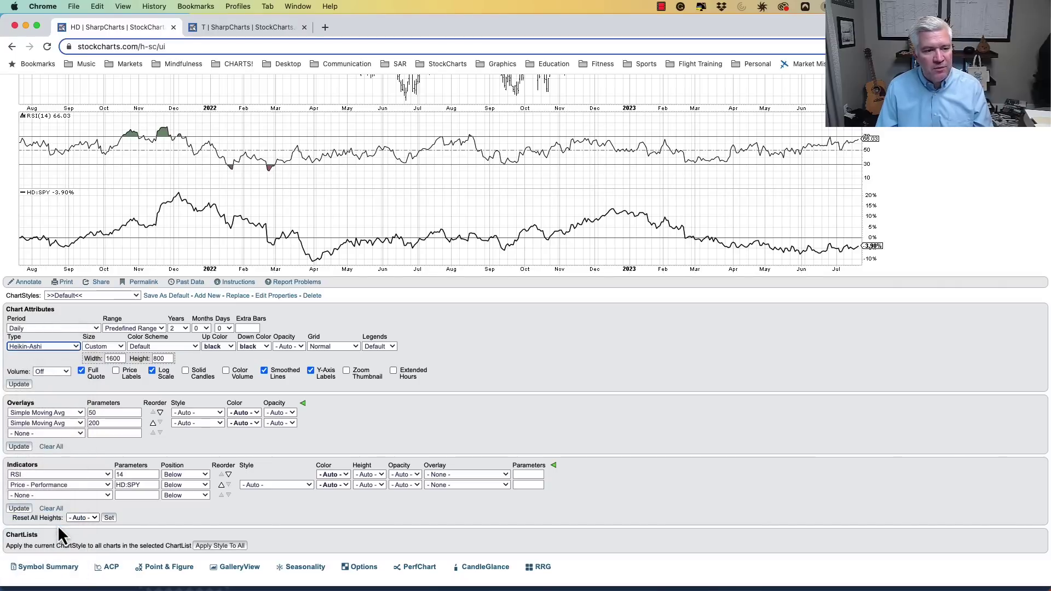
{"action": "left_click", "coordinate": [18, 384]}
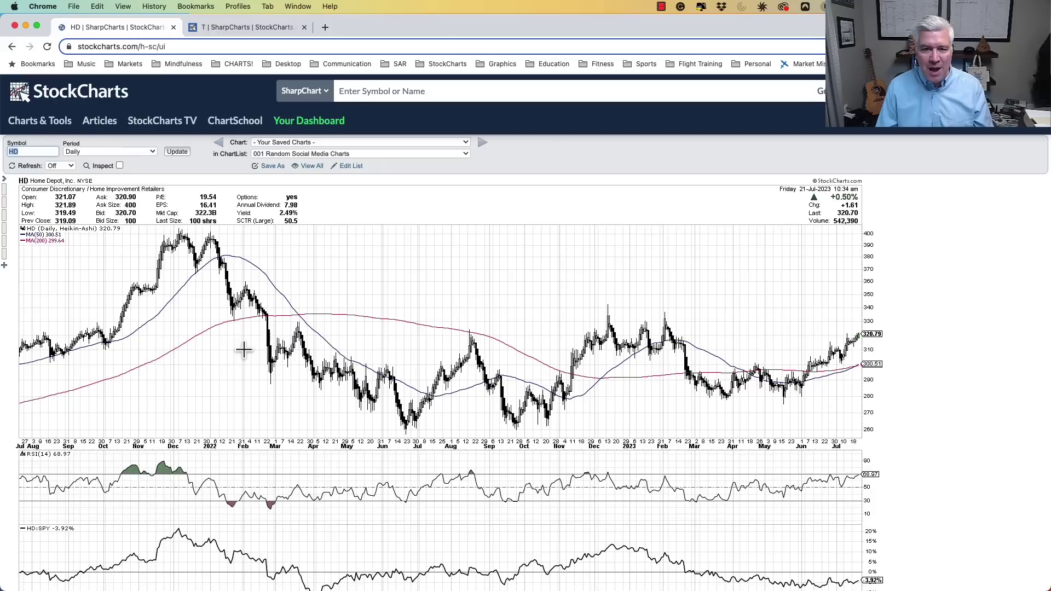
{"action": "scroll", "coordinate": [245, 350], "scroll_direction": "down", "scroll_amount": 5}
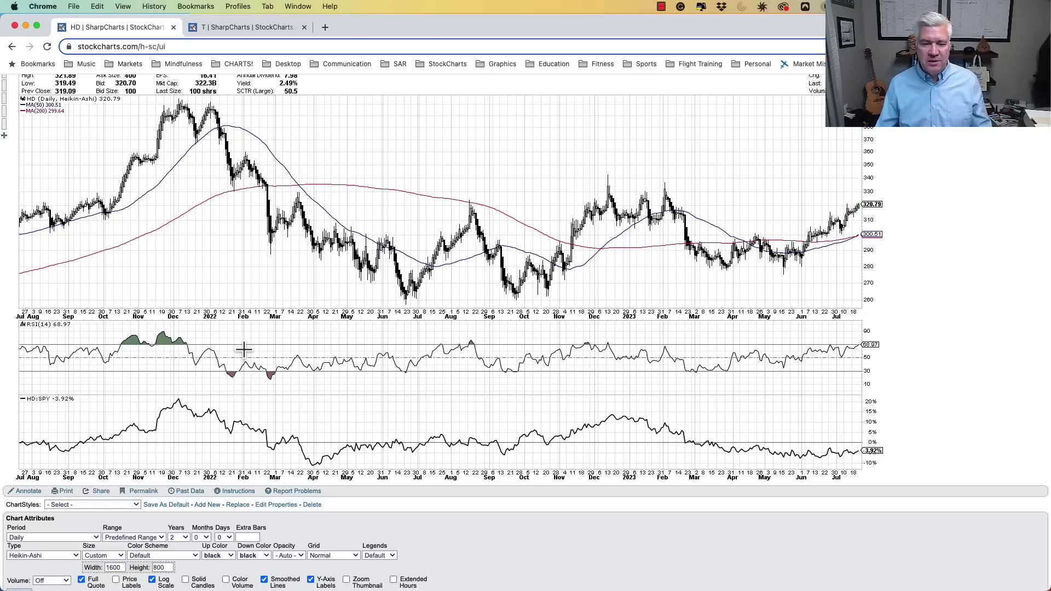
{"action": "scroll", "coordinate": [262, 375], "scroll_direction": "up", "scroll_amount": 3}
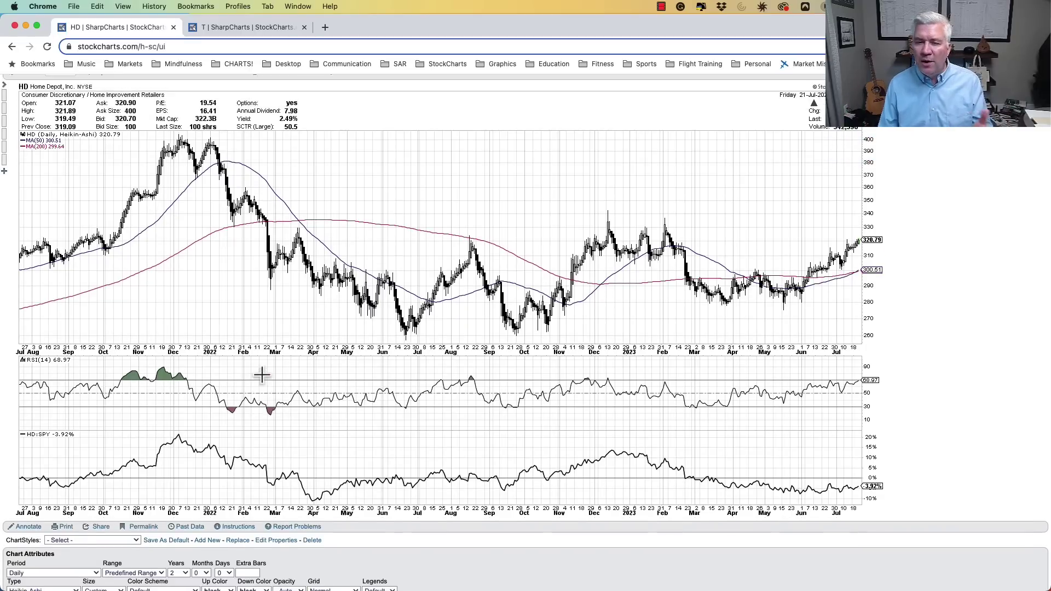
{"action": "scroll", "coordinate": [609, 343], "scroll_direction": "up", "scroll_amount": 2}
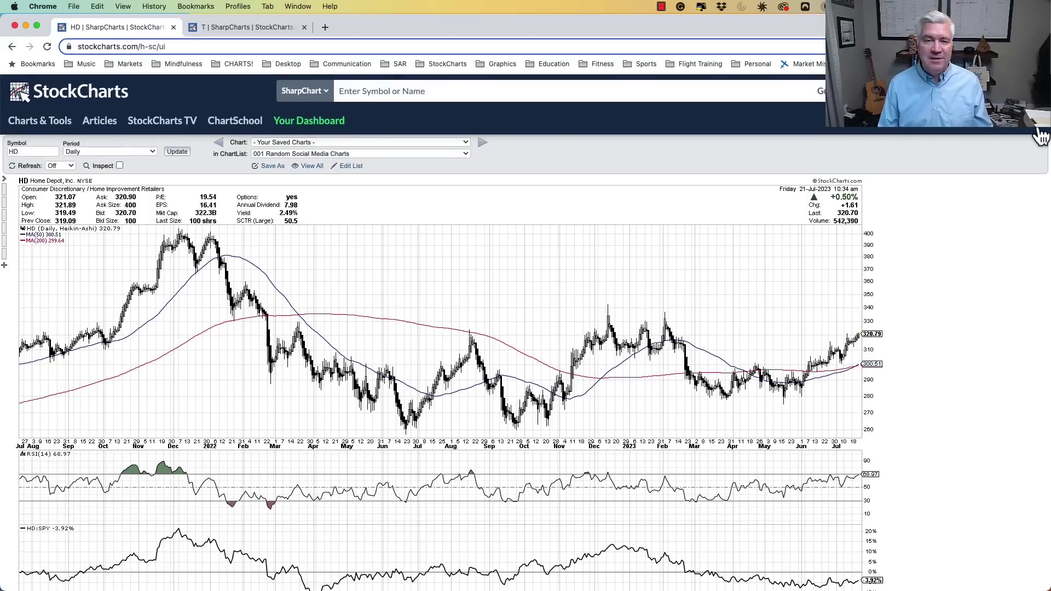
{"action": "left_click", "coordinate": [1038, 132]}
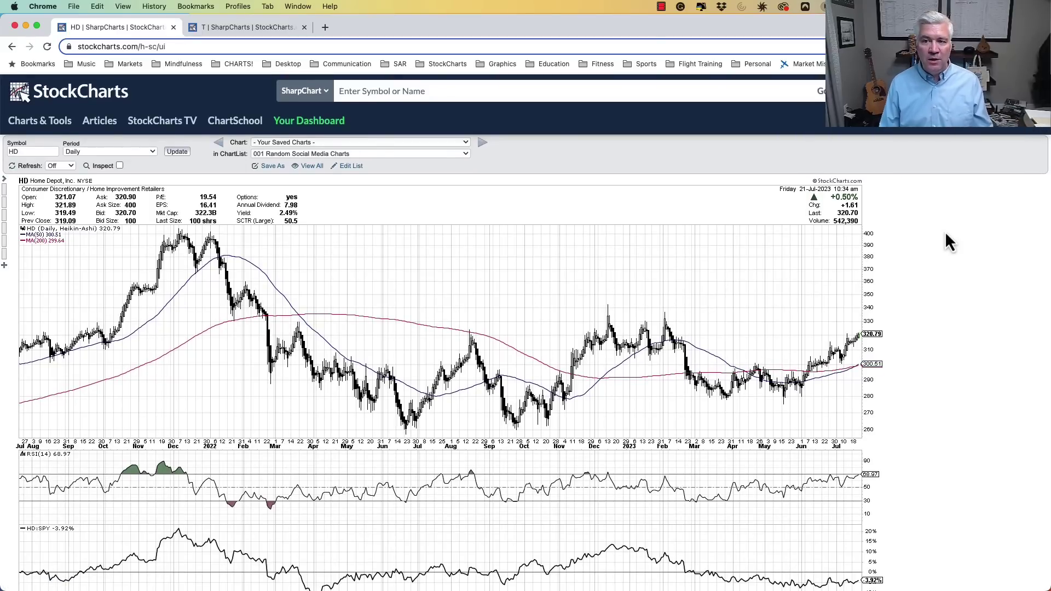
- Load the daily SharpChart for UNH
{"action": "scroll", "coordinate": [946, 235], "scroll_direction": "down", "scroll_amount": 1}
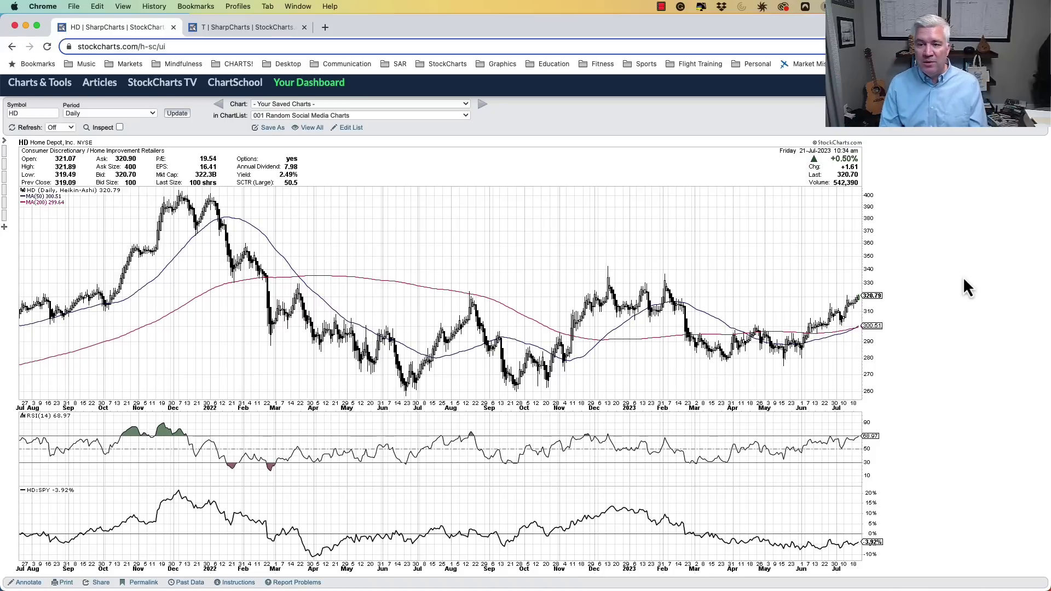
{"action": "scroll", "coordinate": [964, 277], "scroll_direction": "up", "scroll_amount": 1}
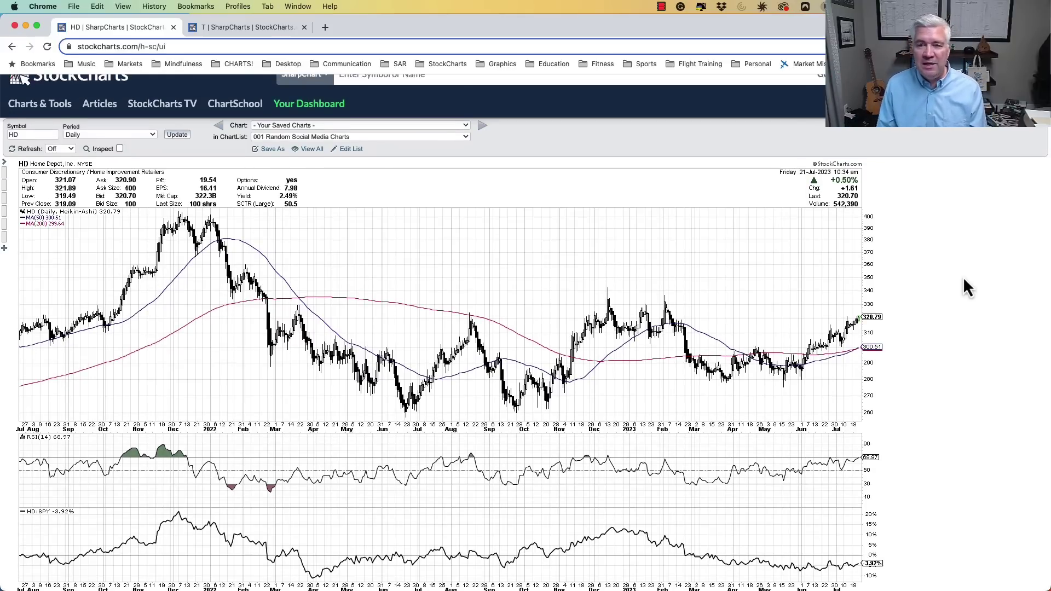
{"action": "scroll", "coordinate": [963, 278], "scroll_direction": "up", "scroll_amount": 1}
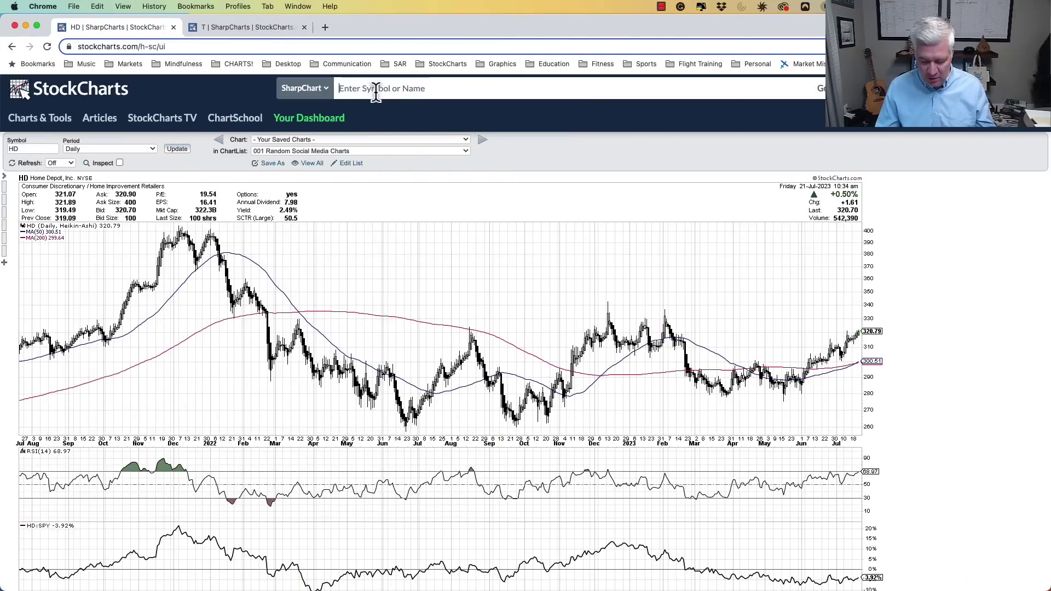
{"action": "type", "text": "unh"}
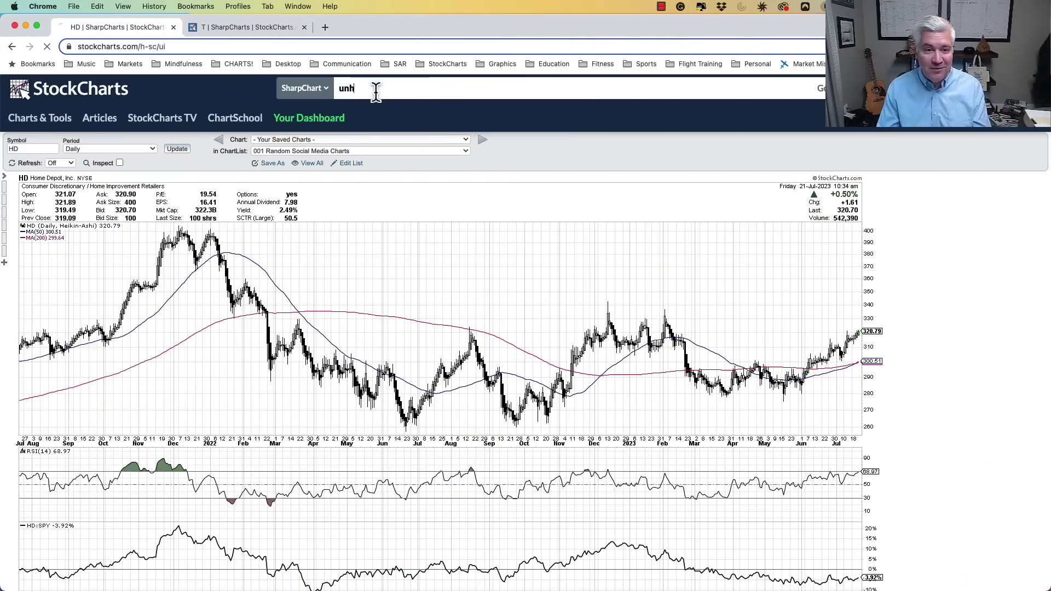
{"action": "key", "text": "Return"}
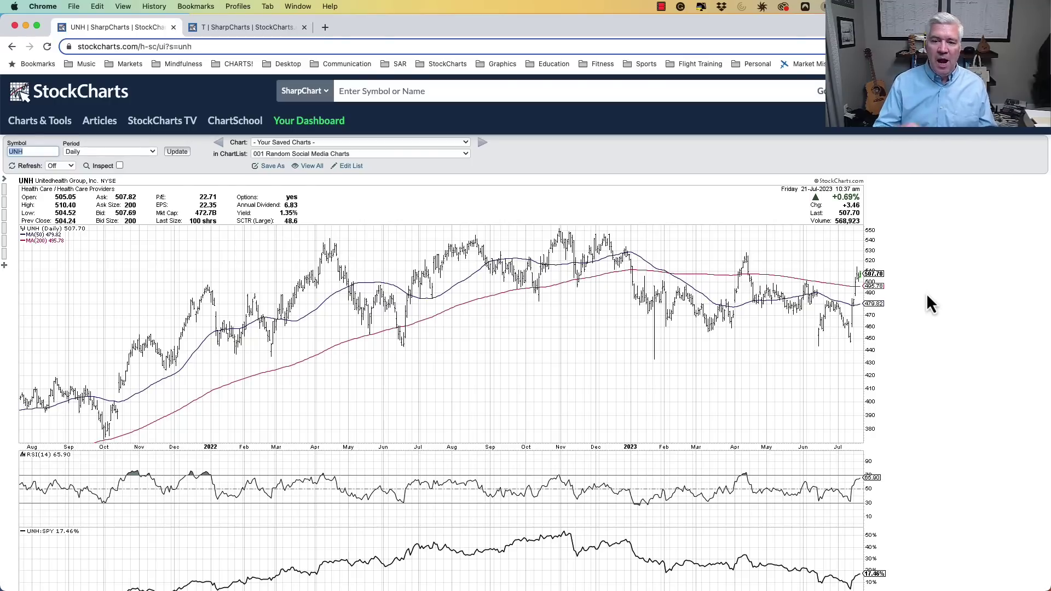
- Review the volume options in the UNH chart's attributes, leaving volume set to Off
{"action": "scroll", "coordinate": [927, 294], "scroll_direction": "down", "scroll_amount": 5}
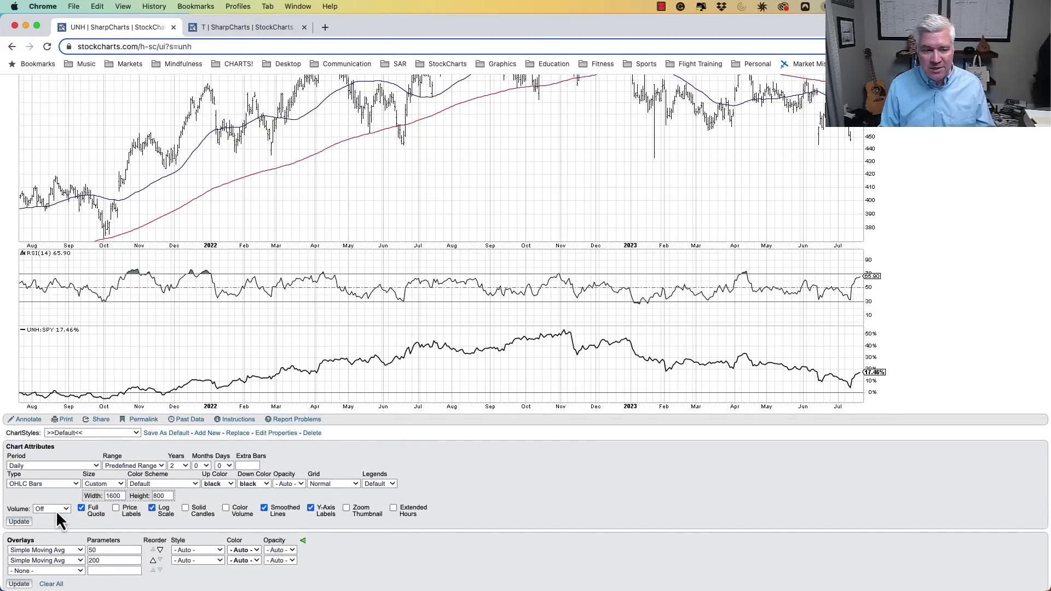
{"action": "left_click", "coordinate": [468, 443]}
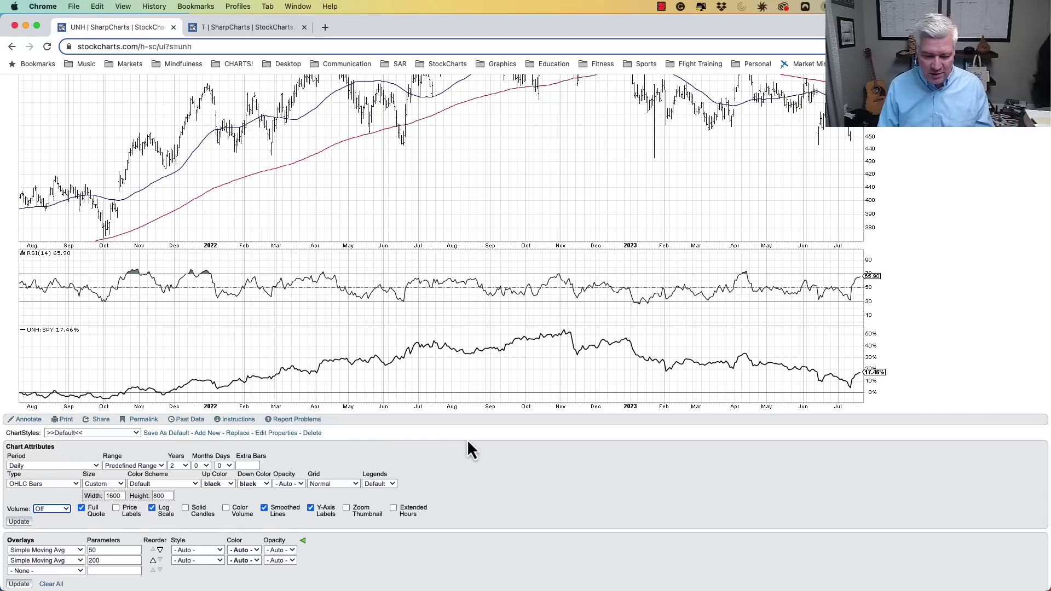
{"action": "scroll", "coordinate": [468, 439], "scroll_direction": "up", "scroll_amount": 3}
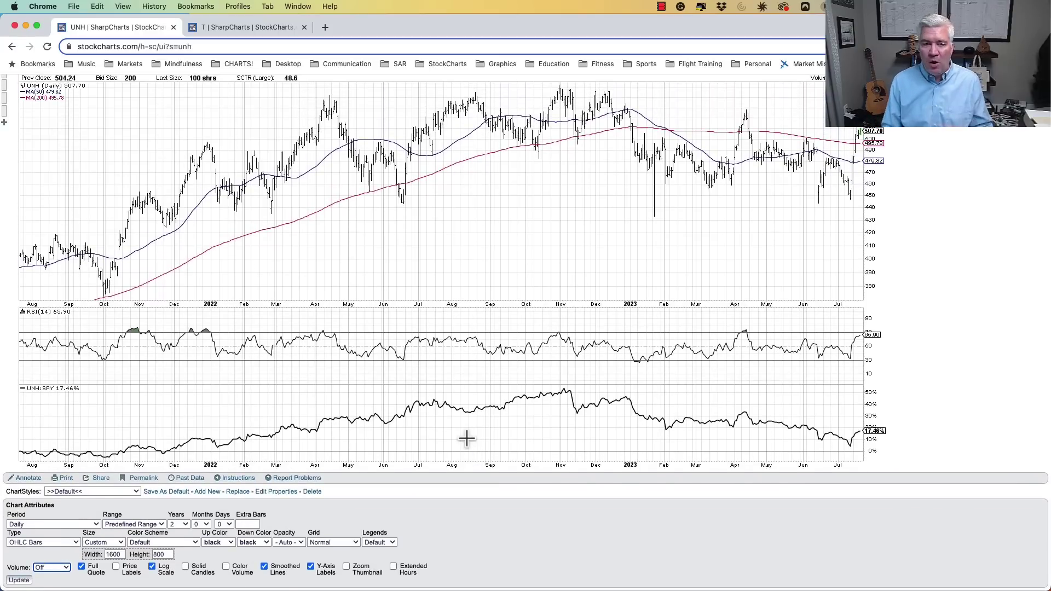
{"action": "scroll", "coordinate": [467, 438], "scroll_direction": "up", "scroll_amount": 3}
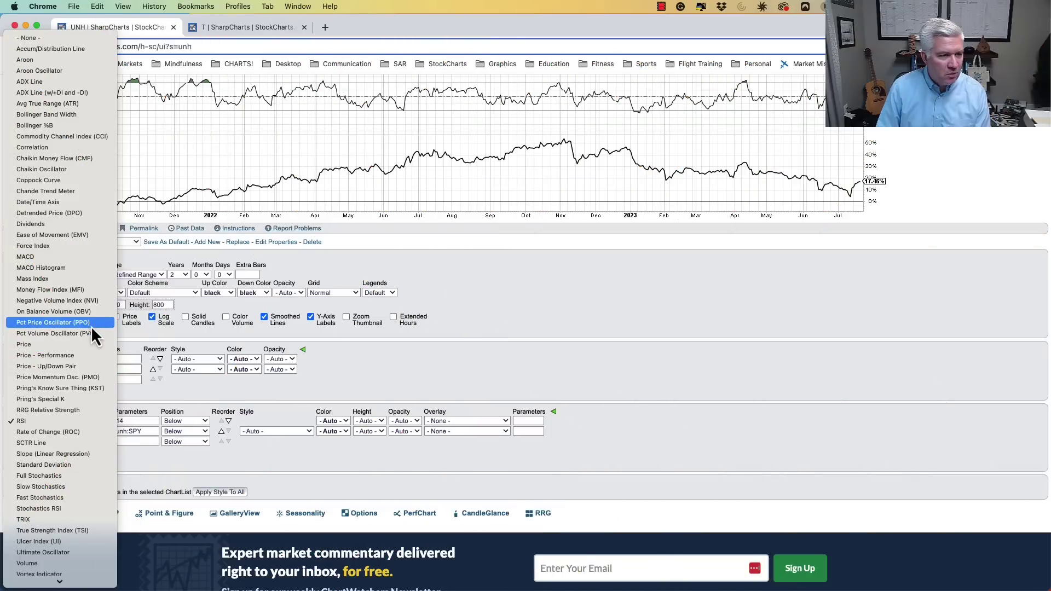
- Replace the RSI indicator on the UNH chart with MACD using parameters 12,26,9 and view the updated chart
{"action": "left_click", "coordinate": [91, 261]}
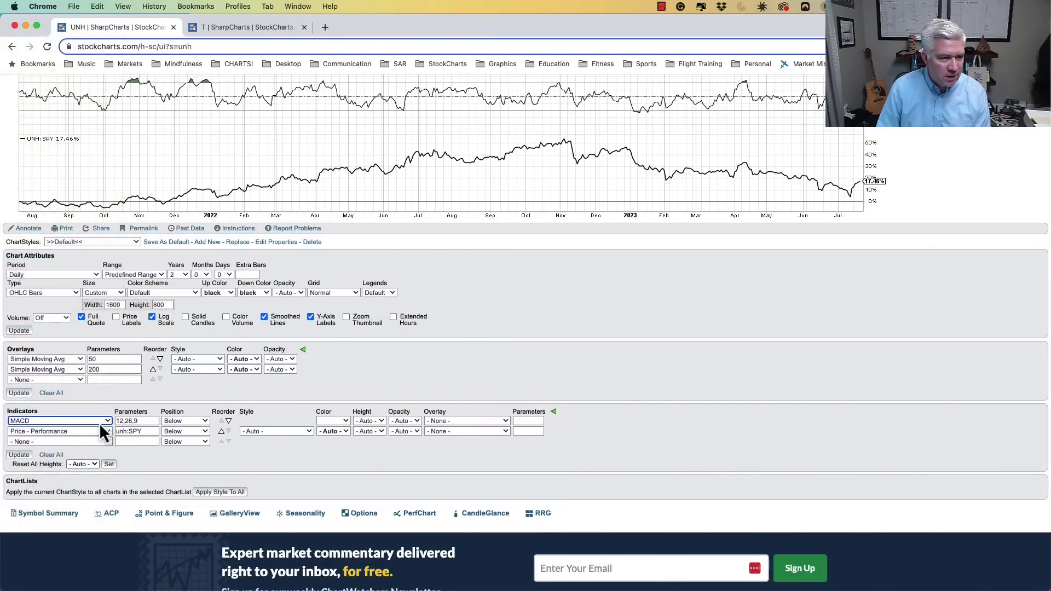
{"action": "left_click", "coordinate": [20, 456]}
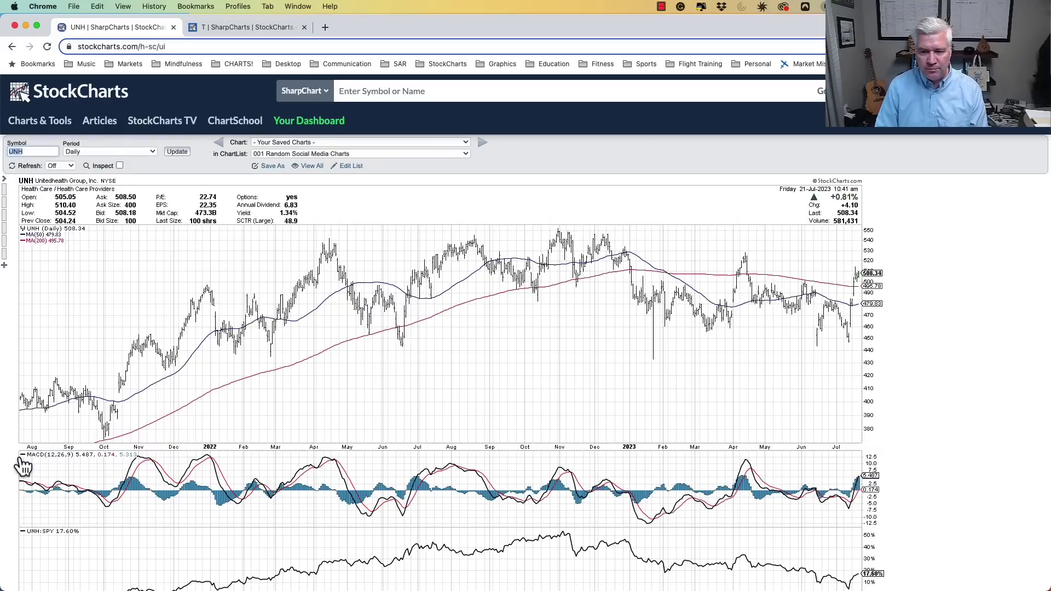
{"action": "scroll", "coordinate": [366, 416], "scroll_direction": "down", "scroll_amount": 5}
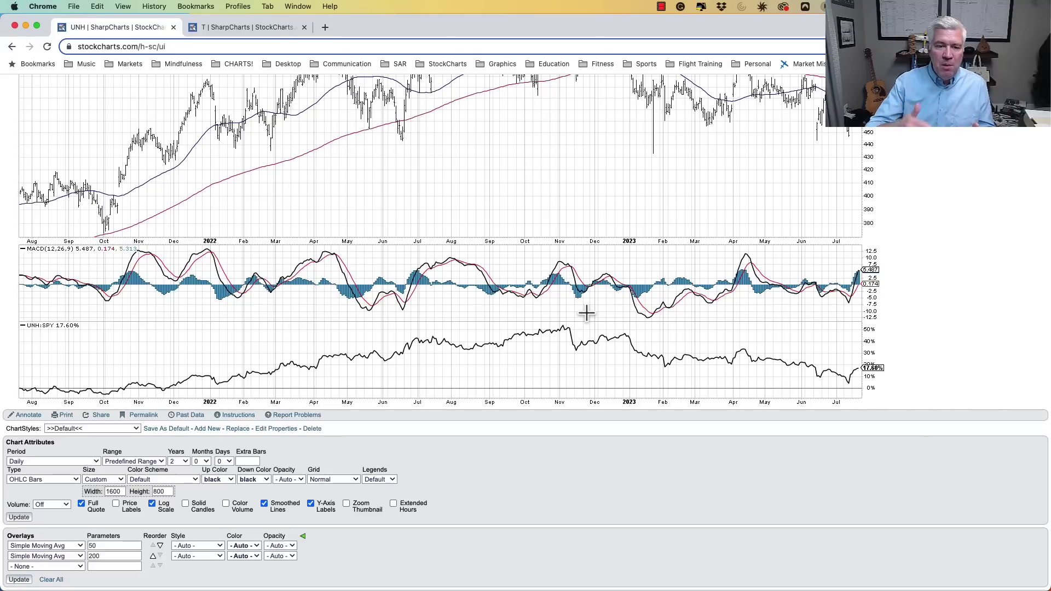
{"action": "scroll", "coordinate": [586, 312], "scroll_direction": "up", "scroll_amount": 2}
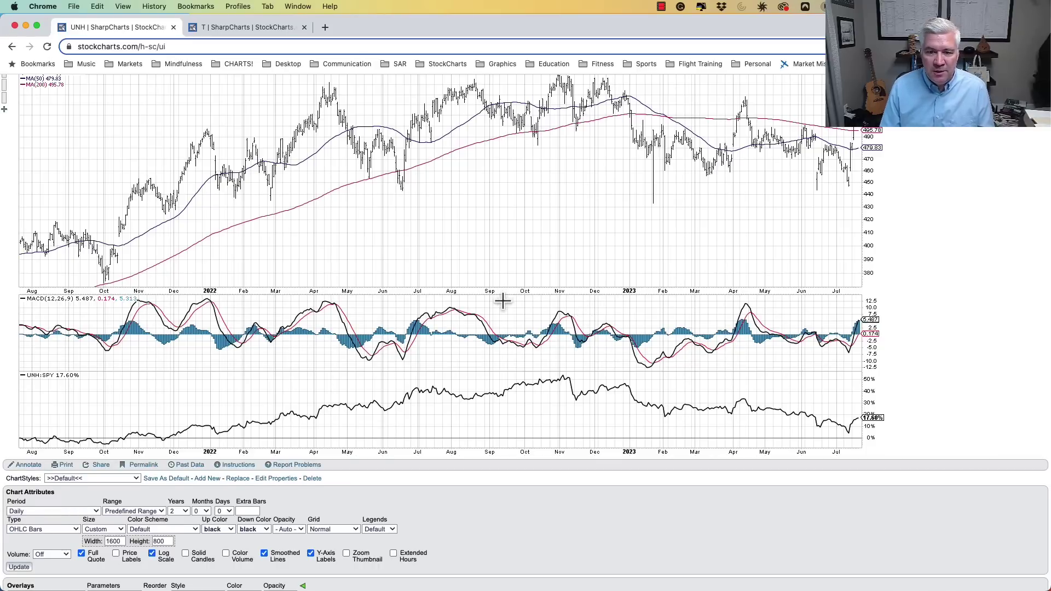
{"action": "scroll", "coordinate": [502, 301], "scroll_direction": "up", "scroll_amount": 2}
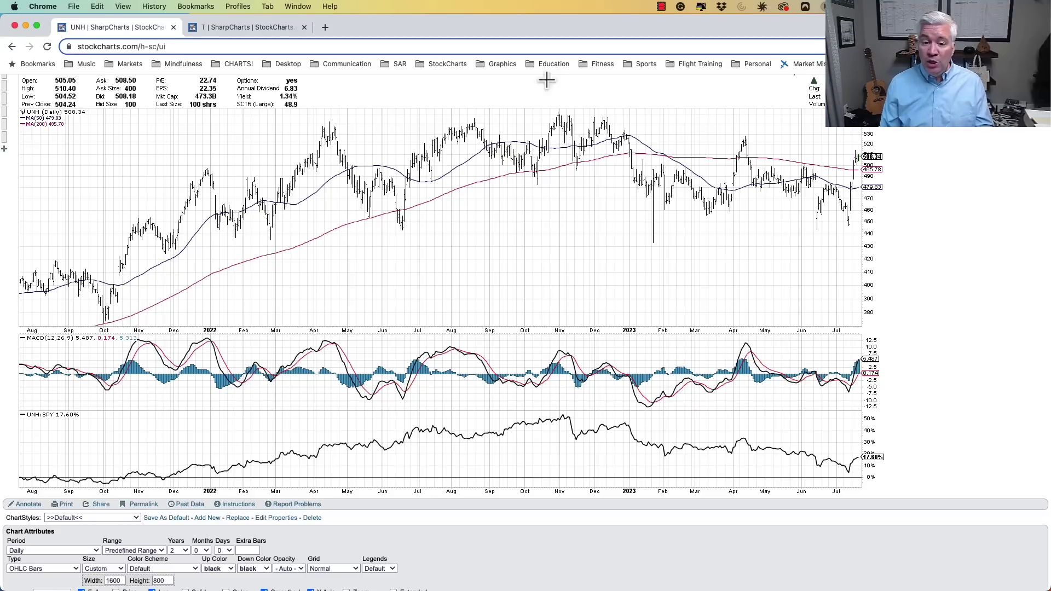
- Replace the UNH chart's Price - Performance indicator with MACD Histogram using parameters 12,26,9 and update the chart
{"action": "scroll", "coordinate": [418, 324], "scroll_direction": "down", "scroll_amount": 10}
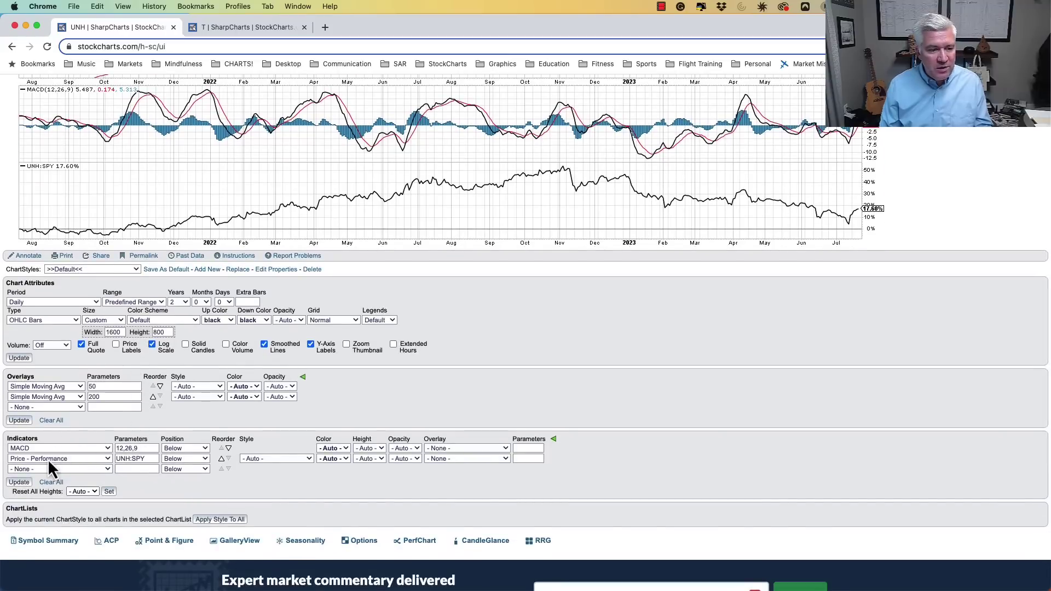
{"action": "left_click", "coordinate": [48, 459]}
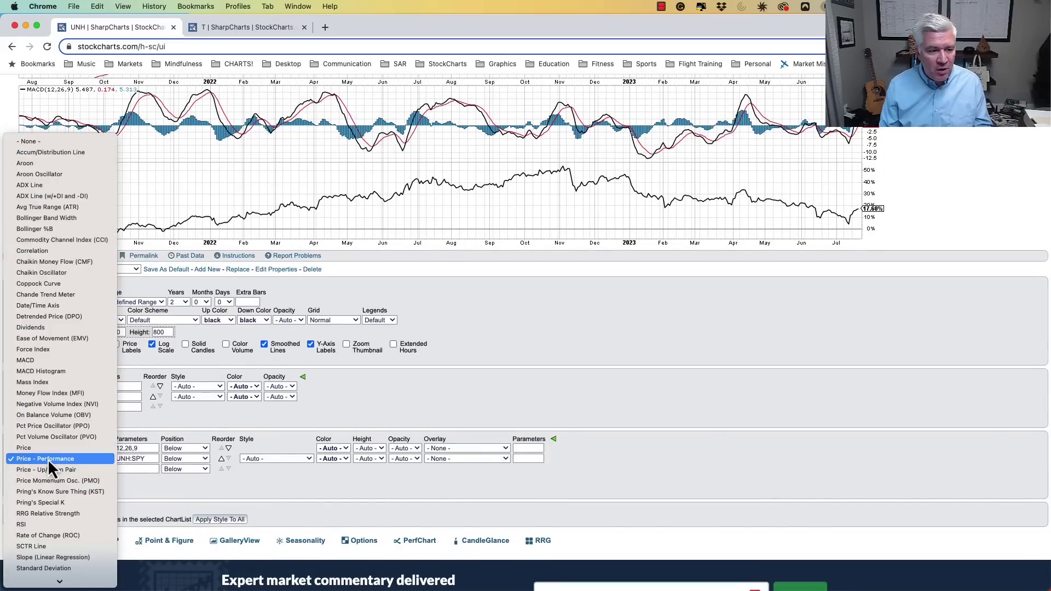
{"action": "left_click", "coordinate": [64, 374]}
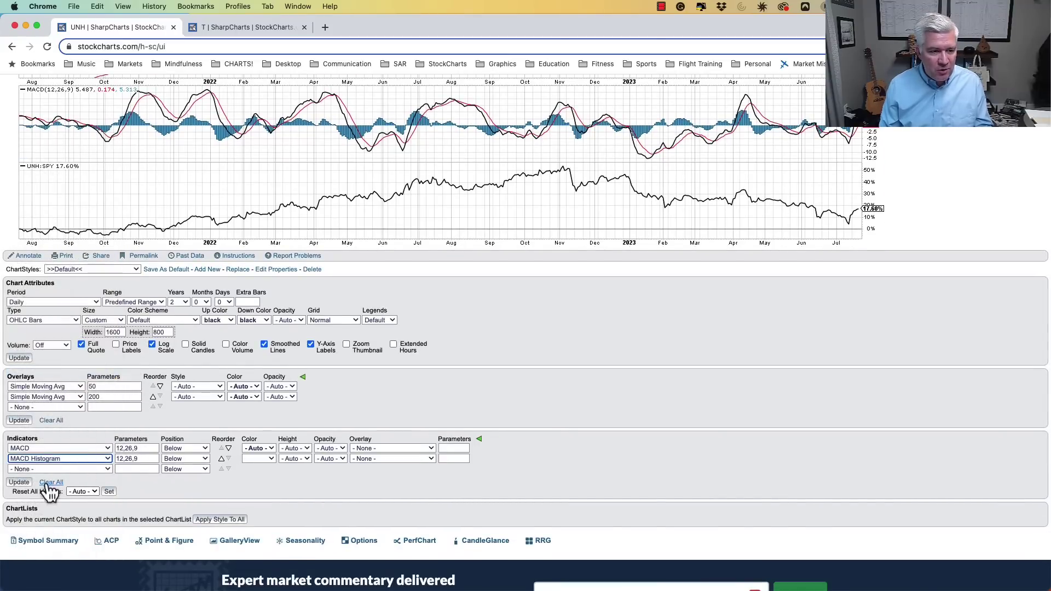
{"action": "left_click", "coordinate": [19, 482]}
{"action": "scroll", "coordinate": [340, 360], "scroll_direction": "down", "scroll_amount": 2}
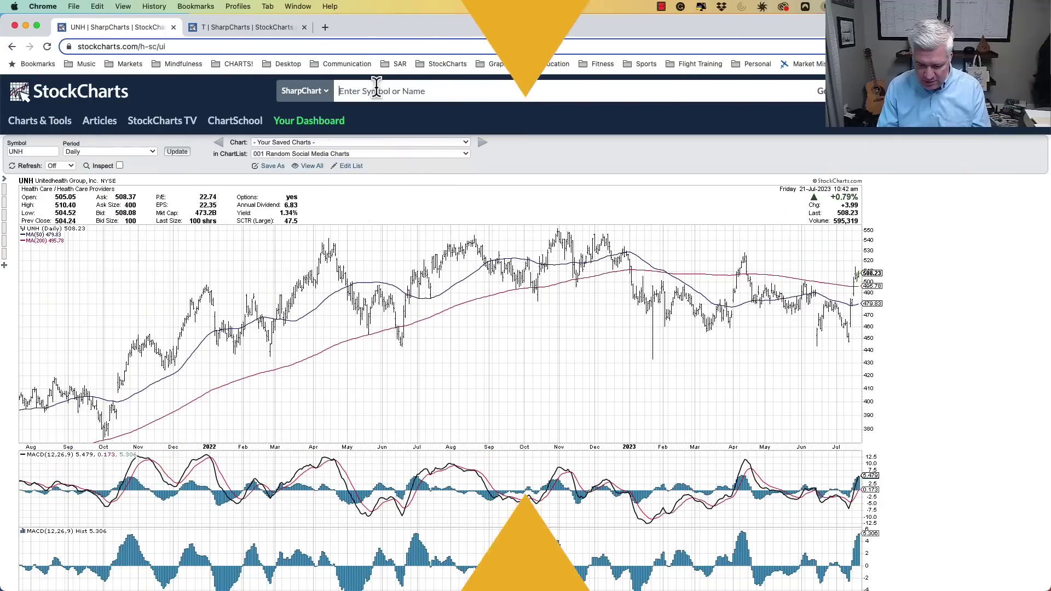
- Load the daily SharpChart for CCJ, followed by the one for URA, and view the URA chart
{"action": "type", "text": "ccj"}
{"action": "key", "text": "Return"}
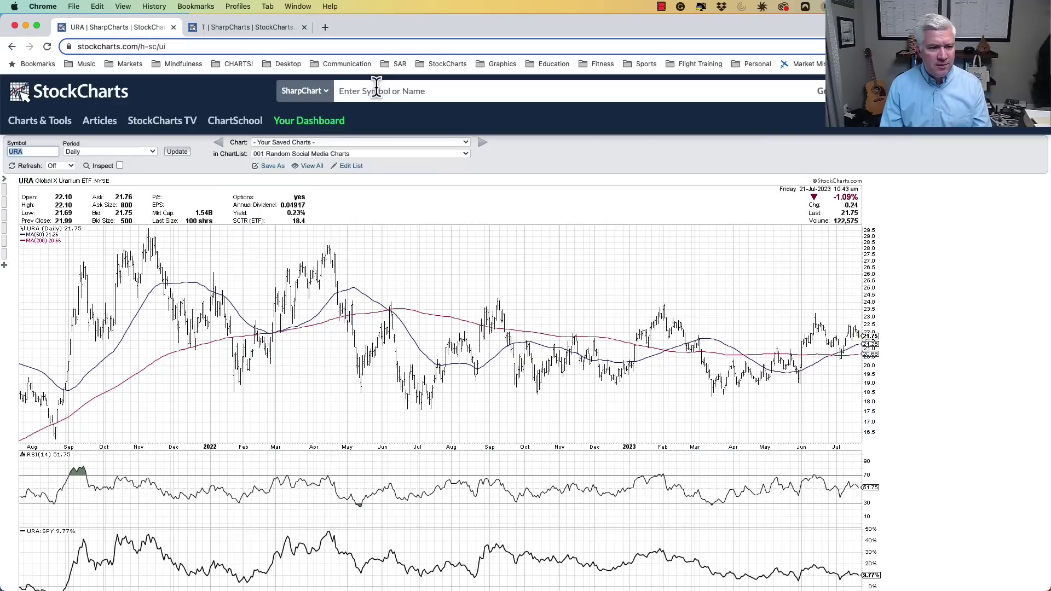
{"action": "scroll", "coordinate": [580, 300], "scroll_direction": "down", "scroll_amount": 1}
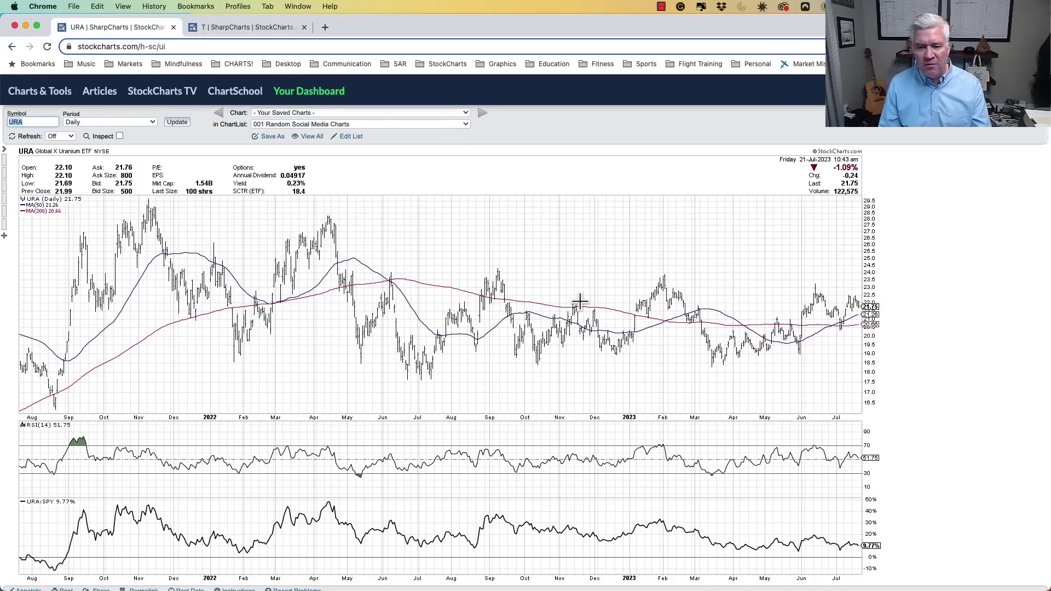
{"action": "scroll", "coordinate": [579, 301], "scroll_direction": "down", "scroll_amount": 1}
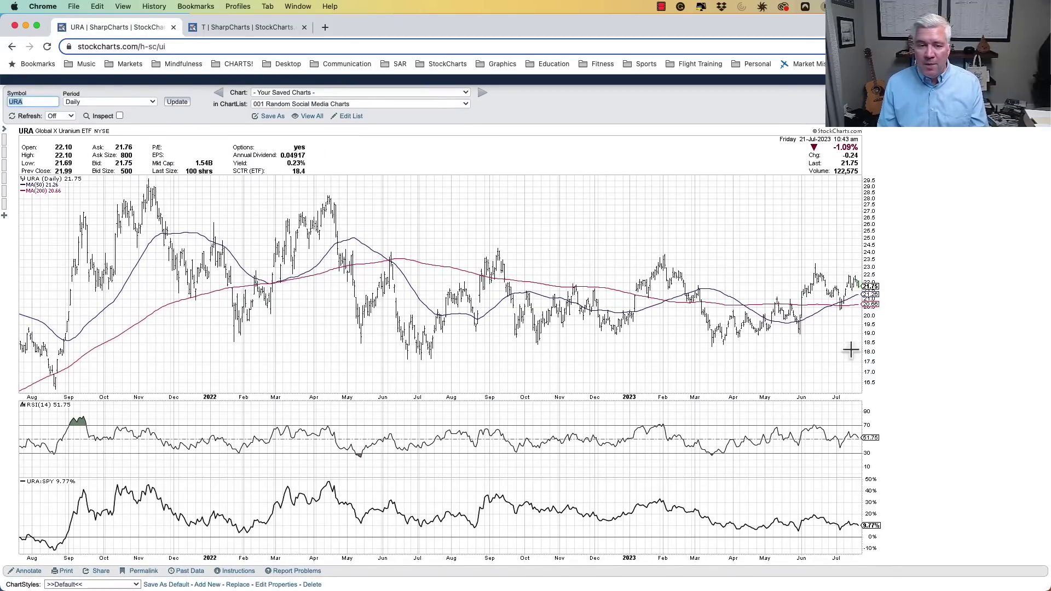
- Go back to the CCJ chart to compare it with URA, and return forward to the URA chart
{"action": "left_click", "coordinate": [12, 47]}
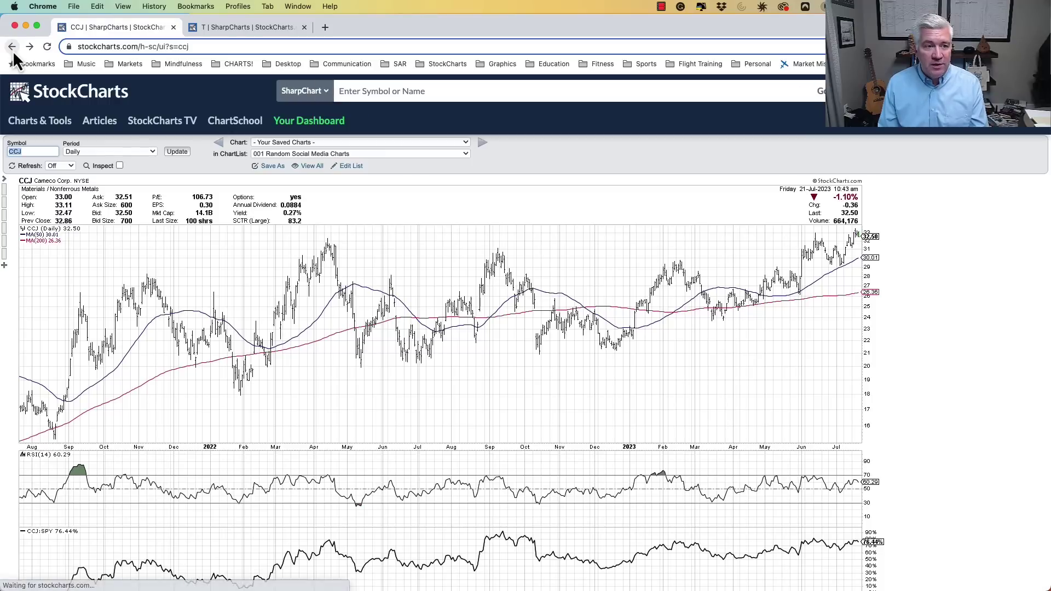
{"action": "scroll", "coordinate": [632, 273], "scroll_direction": "down", "scroll_amount": 1}
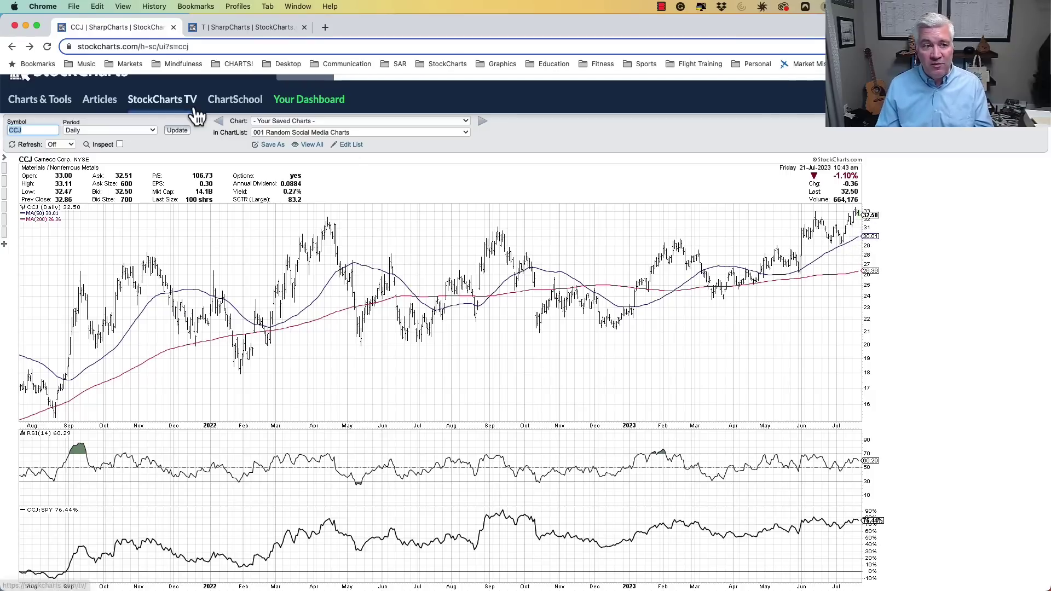
{"action": "left_click", "coordinate": [31, 45]}
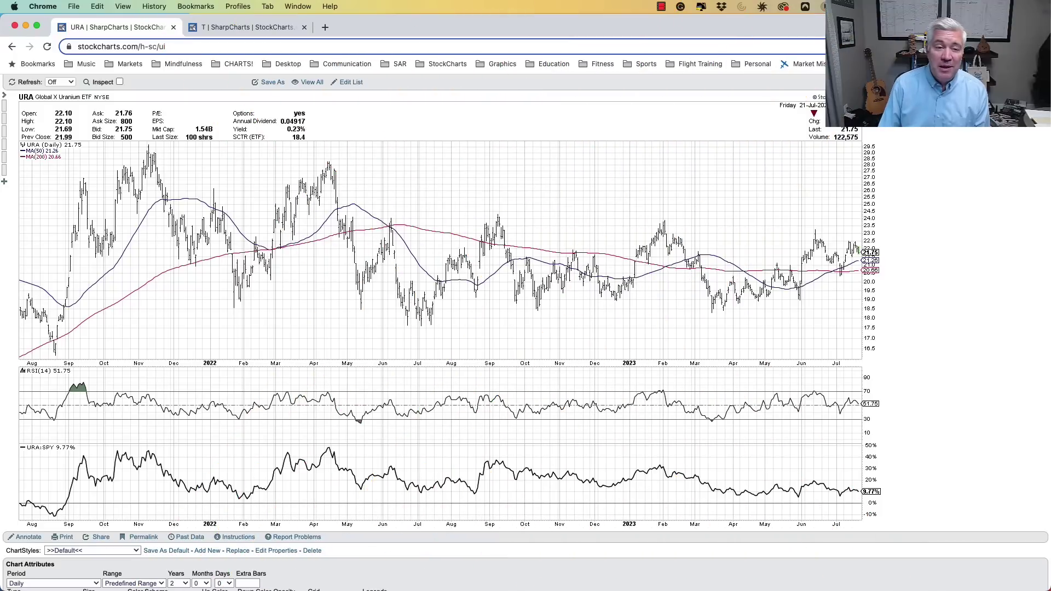
- Open the bookmarked $SPX Daily chart from the CHARTS! bookmark folder and view its annotated price and RSI plots
{"action": "scroll", "coordinate": [400, 274], "scroll_direction": "up", "scroll_amount": 3}
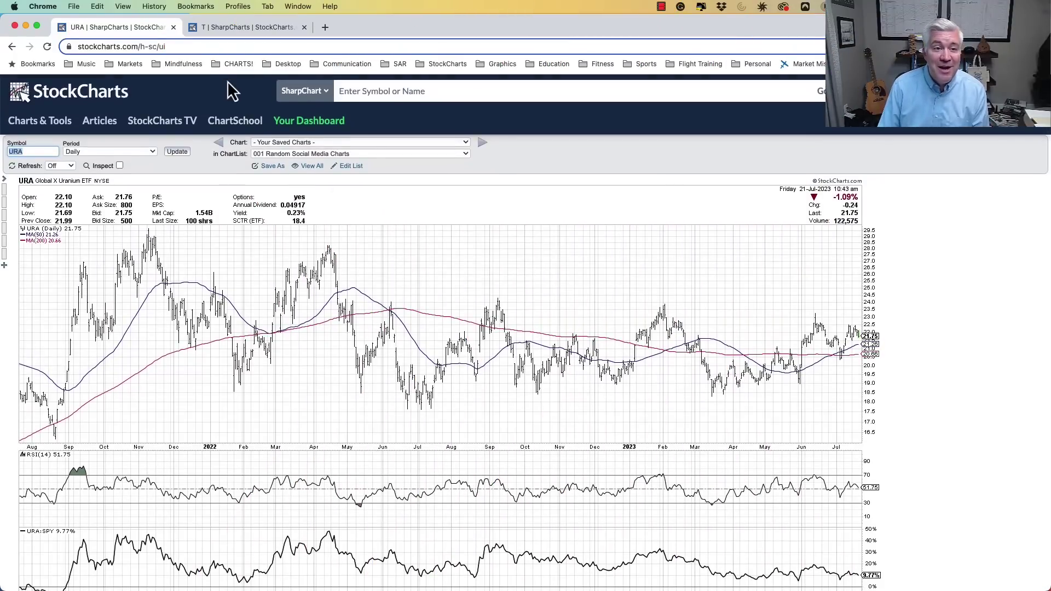
{"action": "left_click", "coordinate": [225, 68]}
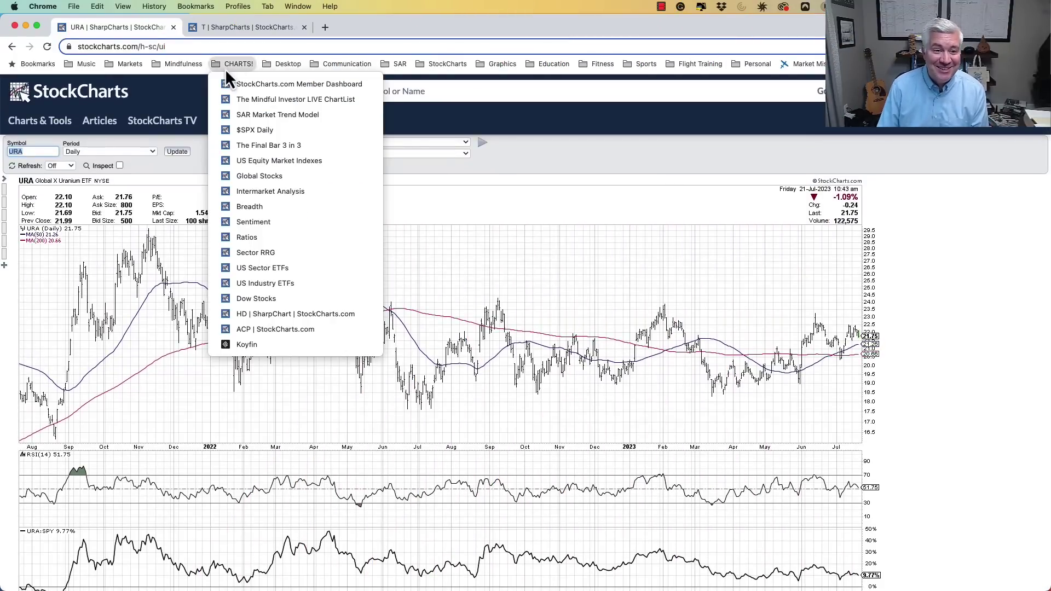
{"action": "left_click", "coordinate": [241, 127]}
{"action": "scroll", "coordinate": [293, 324], "scroll_direction": "down", "scroll_amount": 3}
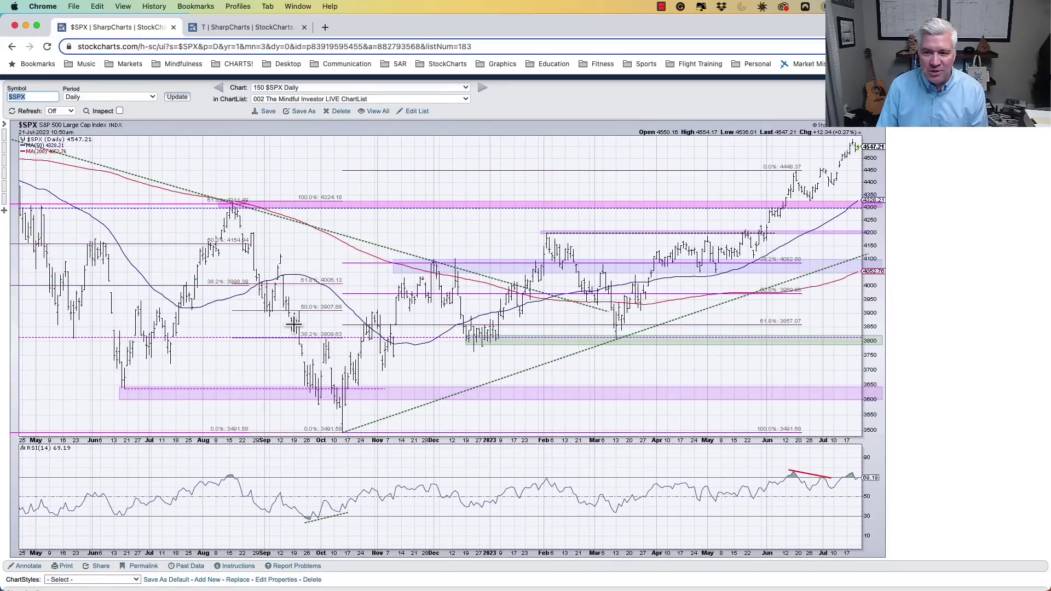
- Apply the Basic ChartStyle to the annotated $SPX chart, set its range to 3 years and update the chart
{"action": "scroll", "coordinate": [293, 325], "scroll_direction": "down", "scroll_amount": 8}
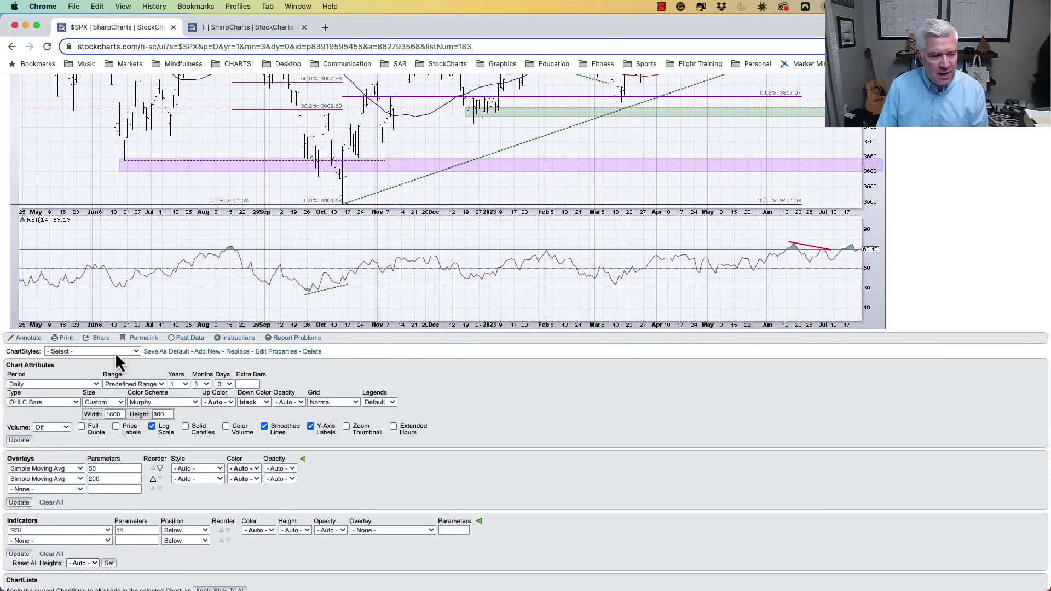
{"action": "left_click", "coordinate": [115, 353]}
{"action": "left_click", "coordinate": [108, 376]}
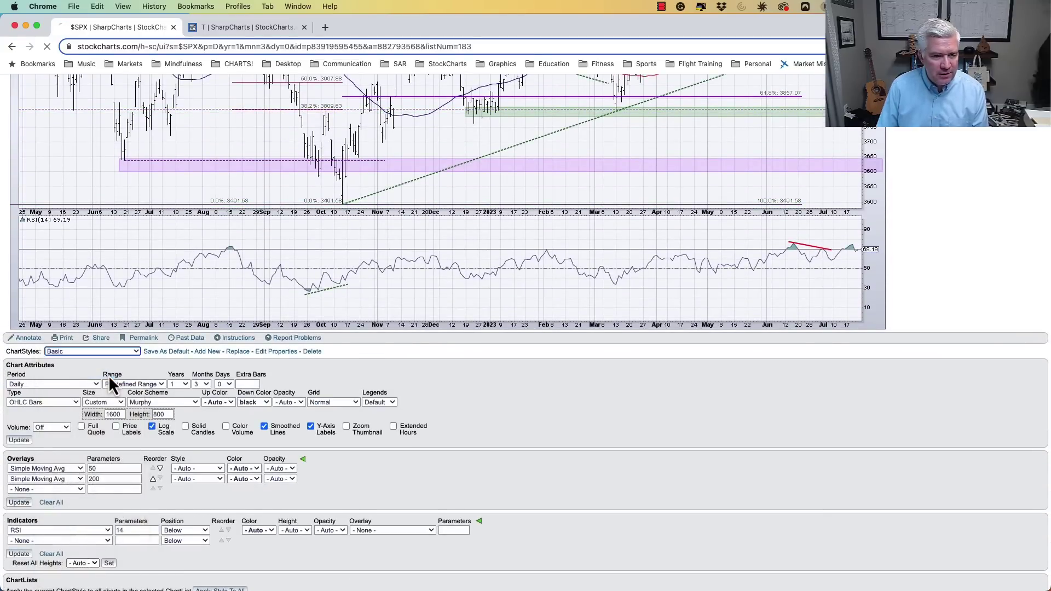
{"action": "scroll", "coordinate": [159, 402], "scroll_direction": "down", "scroll_amount": 10}
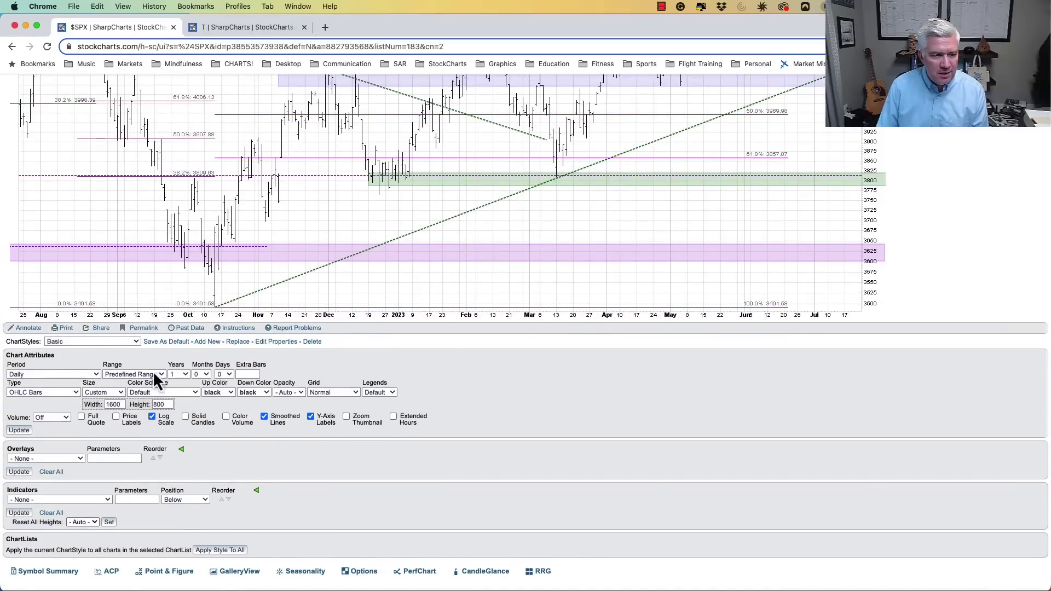
{"action": "left_click", "coordinate": [179, 374]}
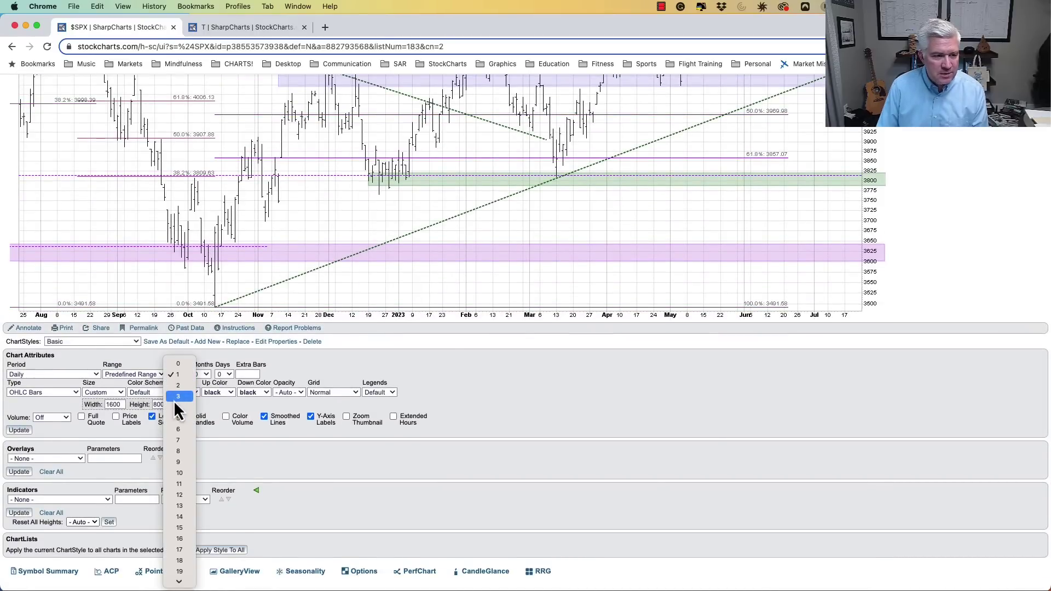
{"action": "left_click", "coordinate": [176, 397]}
{"action": "left_click", "coordinate": [19, 430]}
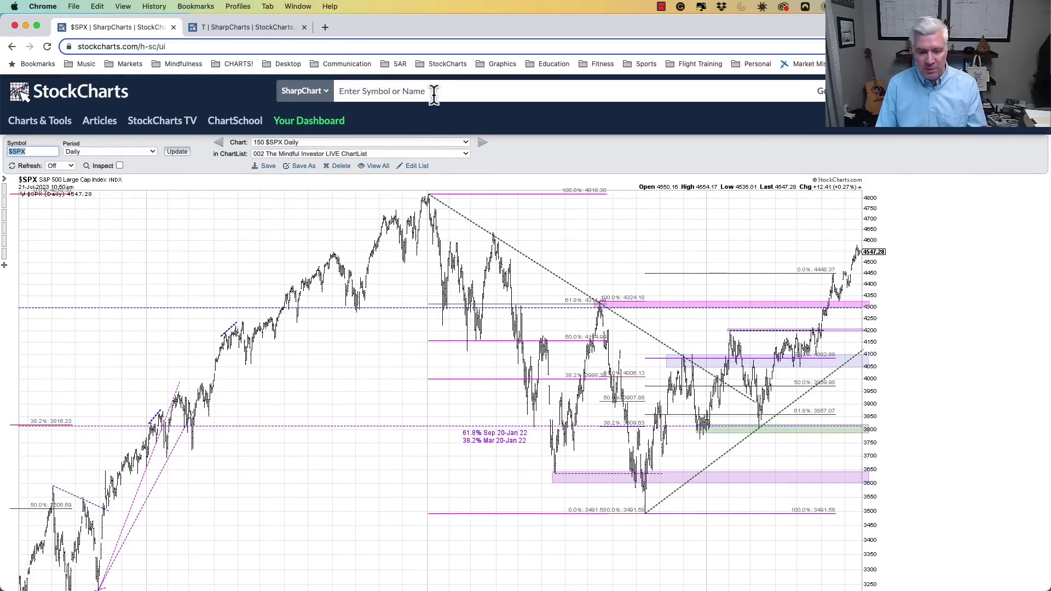
- Load a fresh SharpChart for $SPX without annotations and apply the Basic ChartStyle to it
{"action": "left_click", "coordinate": [434, 93]}
{"action": "type", "text": "$spx"}
{"action": "key", "text": "Return"}
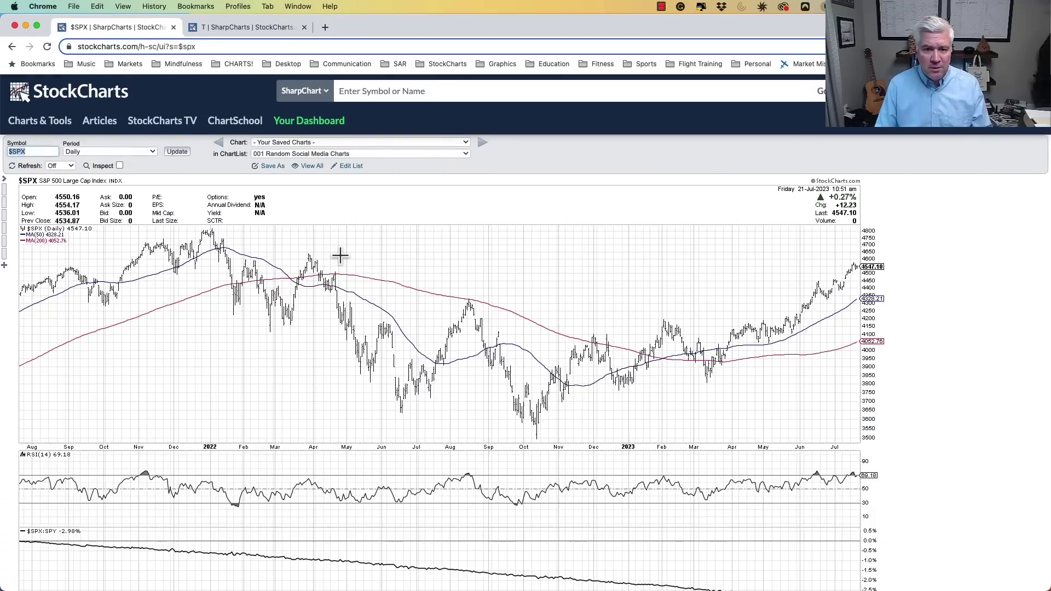
{"action": "scroll", "coordinate": [120, 409], "scroll_direction": "down", "scroll_amount": 10}
{"action": "left_click", "coordinate": [120, 408]}
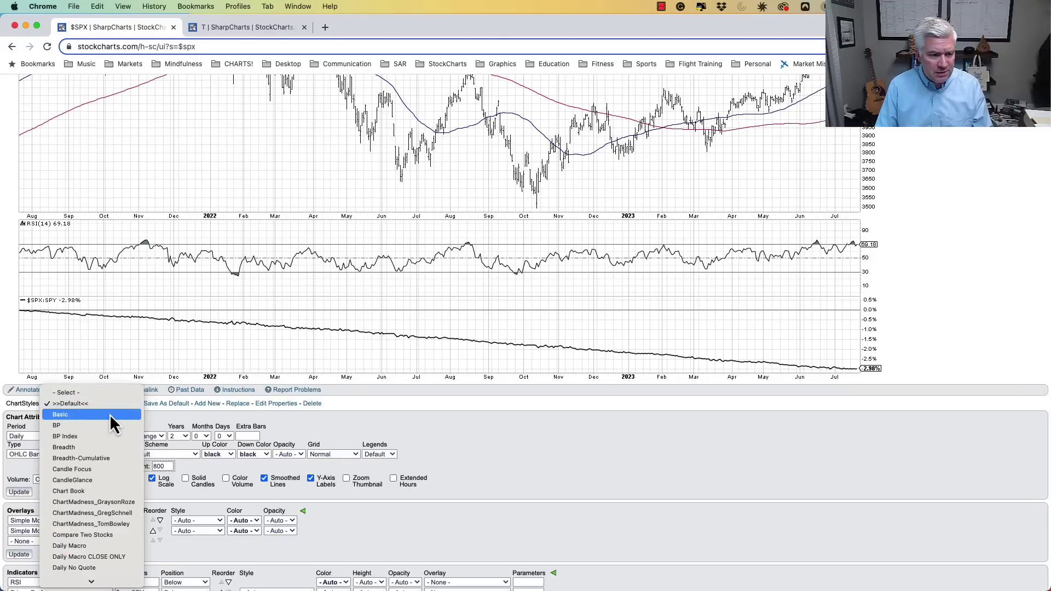
{"action": "left_click", "coordinate": [109, 415]}
- Set the range of the unannotated $SPX chart to 3 years and update the chart
{"action": "scroll", "coordinate": [67, 484], "scroll_direction": "down", "scroll_amount": 5}
{"action": "scroll", "coordinate": [67, 484], "scroll_direction": "down", "scroll_amount": 3}
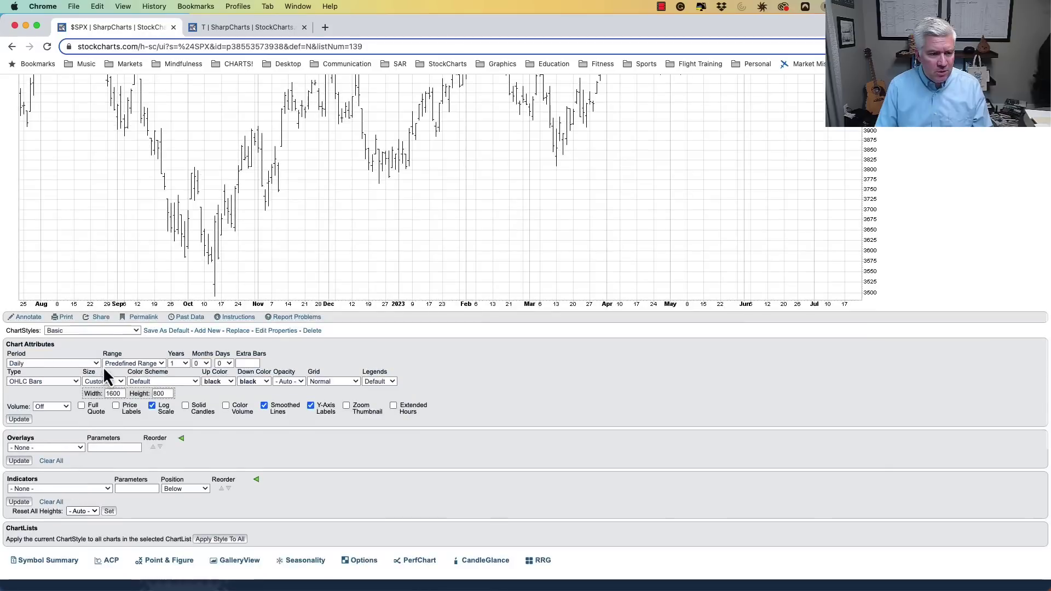
{"action": "left_click", "coordinate": [173, 366]}
{"action": "left_click", "coordinate": [170, 385]}
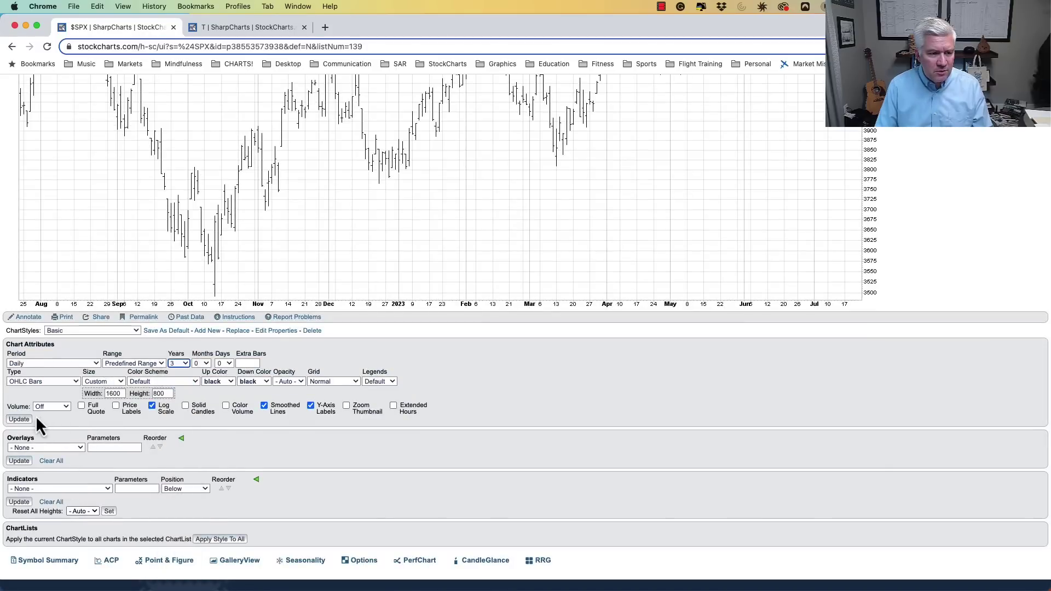
{"action": "left_click", "coordinate": [18, 420]}
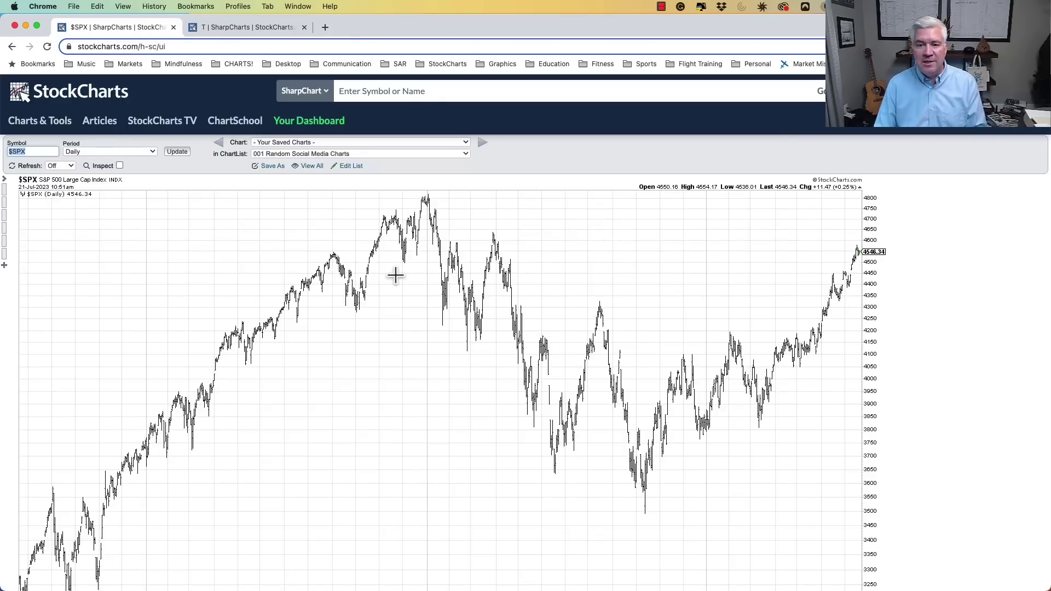
- Extend the daily $SPX chart's range to 4 years, update it and view the whole price plot
{"action": "scroll", "coordinate": [395, 276], "scroll_direction": "down", "scroll_amount": 2}
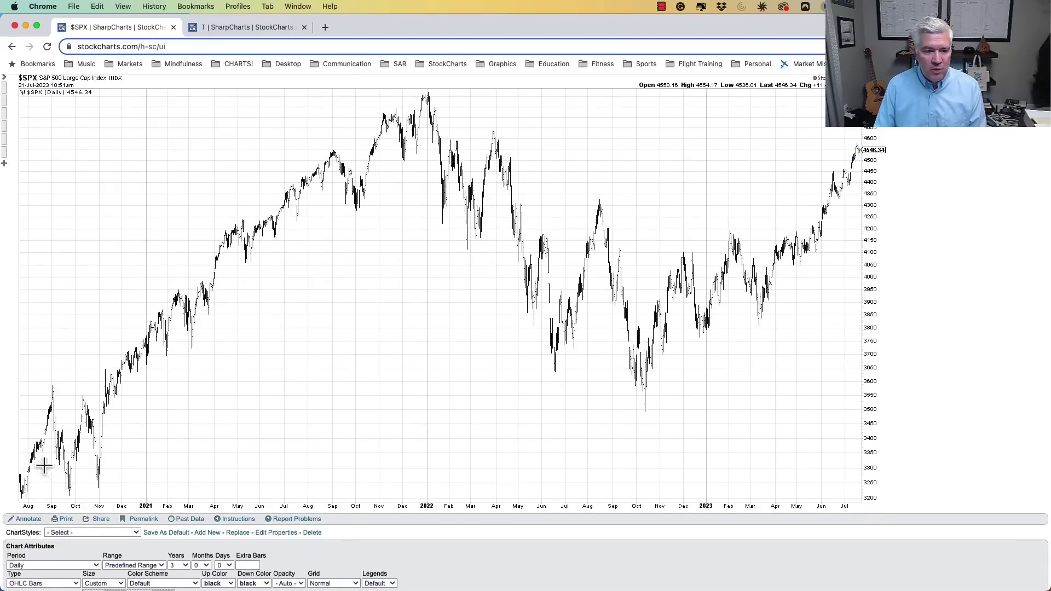
{"action": "scroll", "coordinate": [272, 259], "scroll_direction": "down", "scroll_amount": 2}
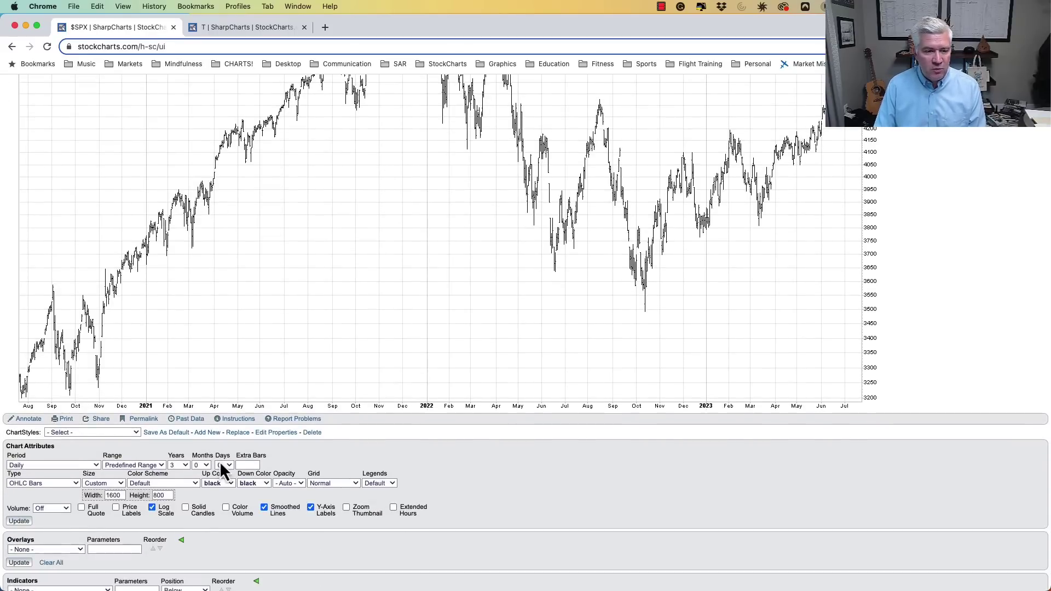
{"action": "left_click", "coordinate": [175, 465]}
{"action": "left_click", "coordinate": [176, 476]}
{"action": "left_click", "coordinate": [20, 521]}
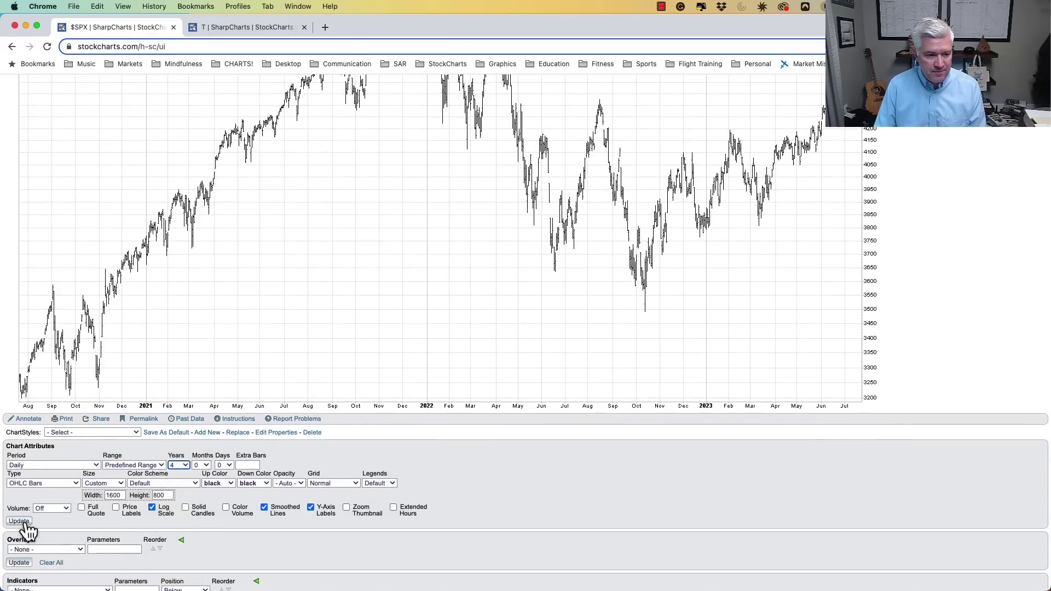
{"action": "scroll", "coordinate": [272, 361], "scroll_direction": "down", "scroll_amount": 1}
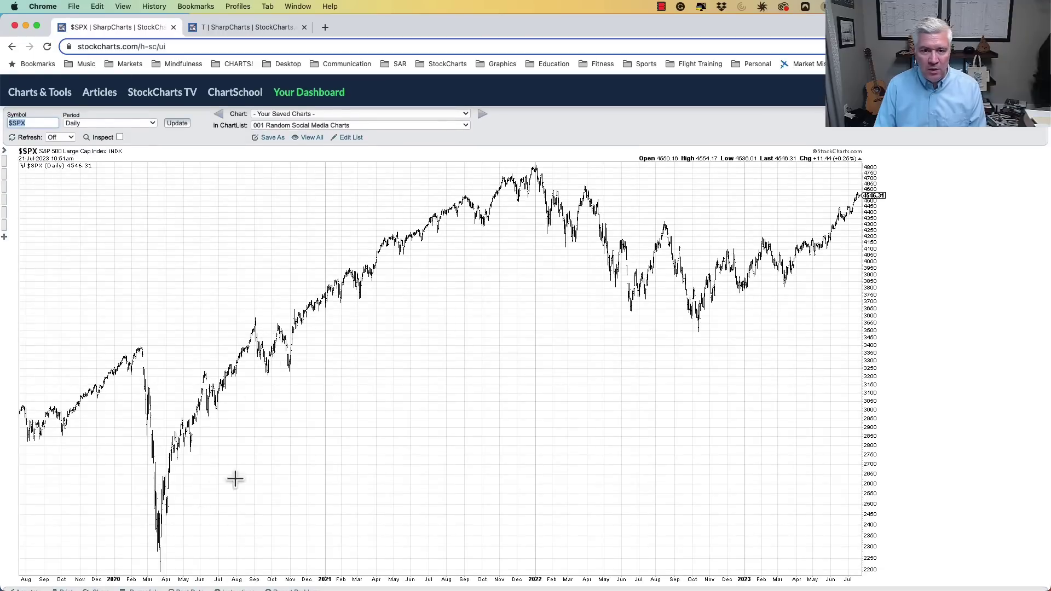